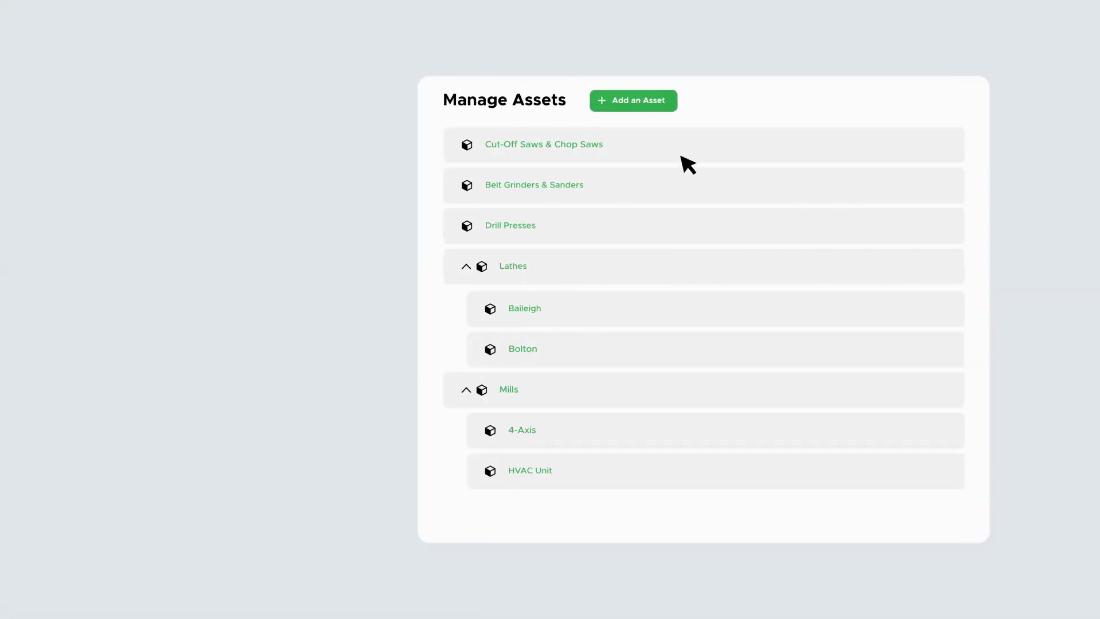
# Start a new asset and enter the name 'Hard Milling Machine'.
pyautogui.click(633, 100)
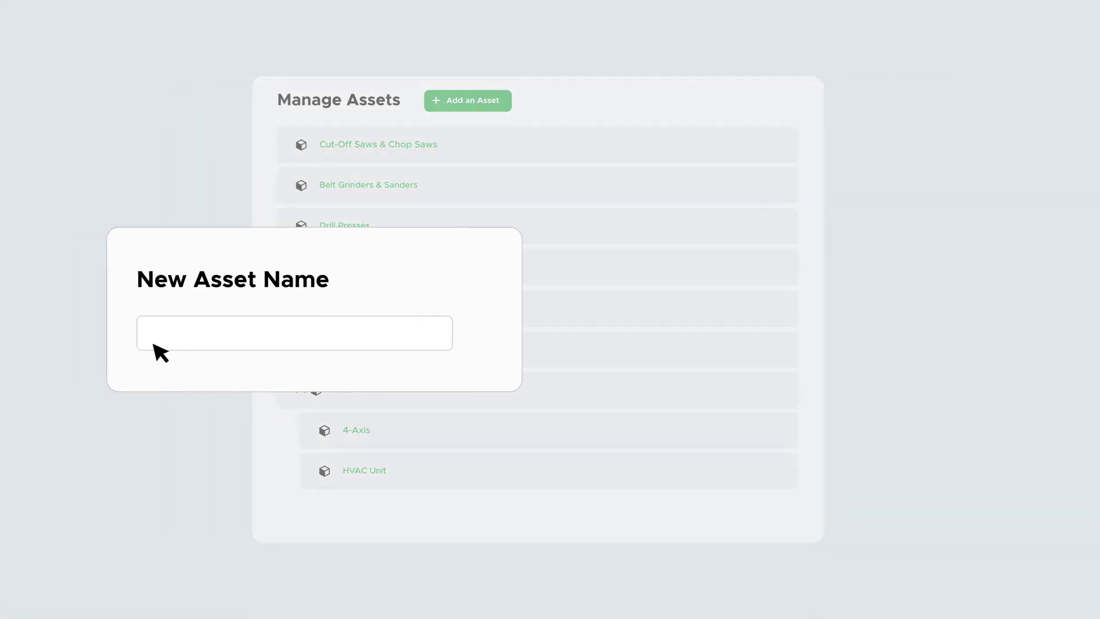
pyautogui.write('Hard Milling Machine')
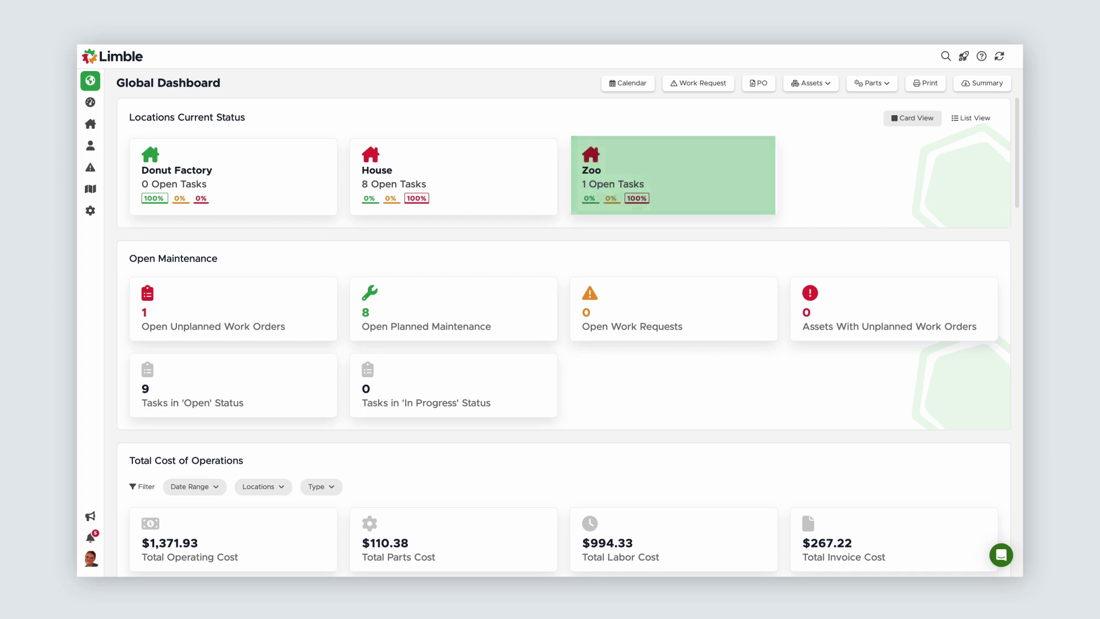
# Expand Zoo in the Locations list and open its empty Assets page.
pyautogui.click(596, 163)
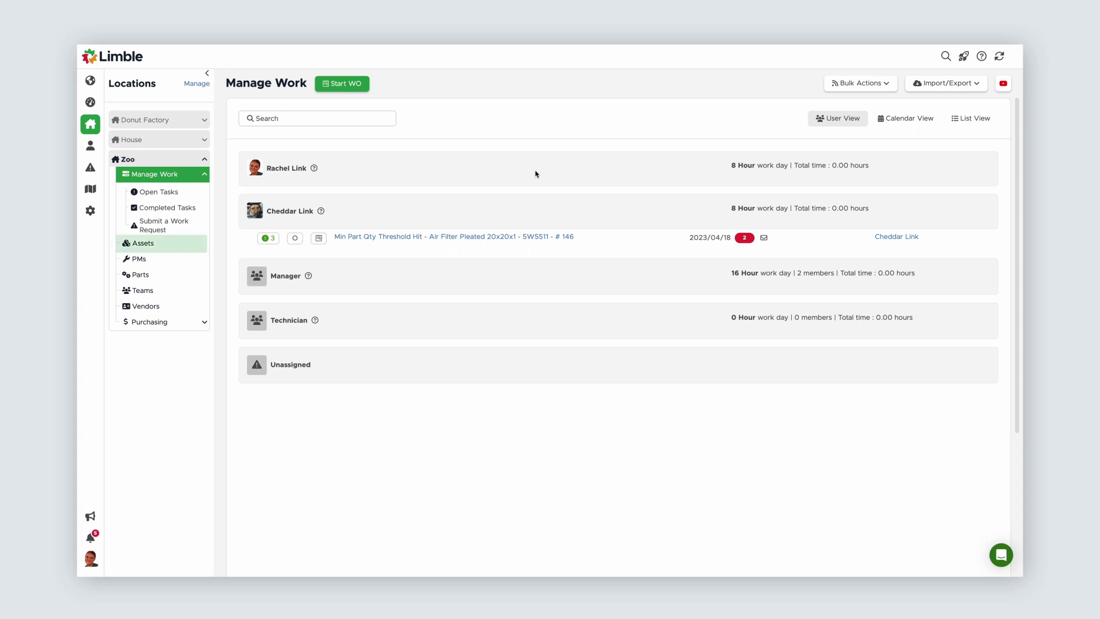
pyautogui.click(167, 251)
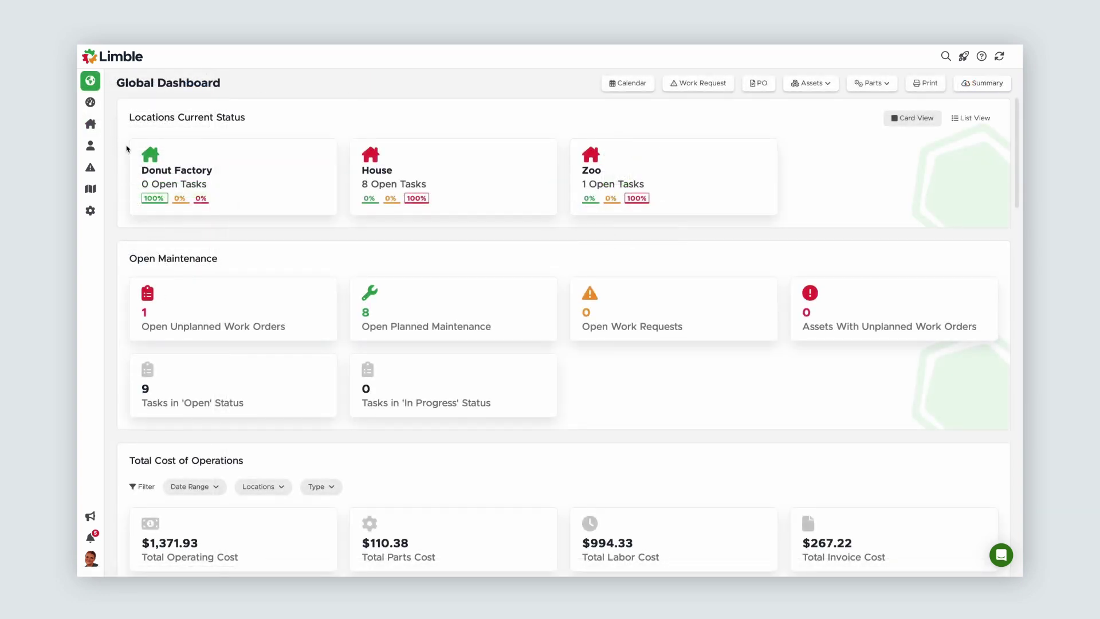
pyautogui.click(84, 126)
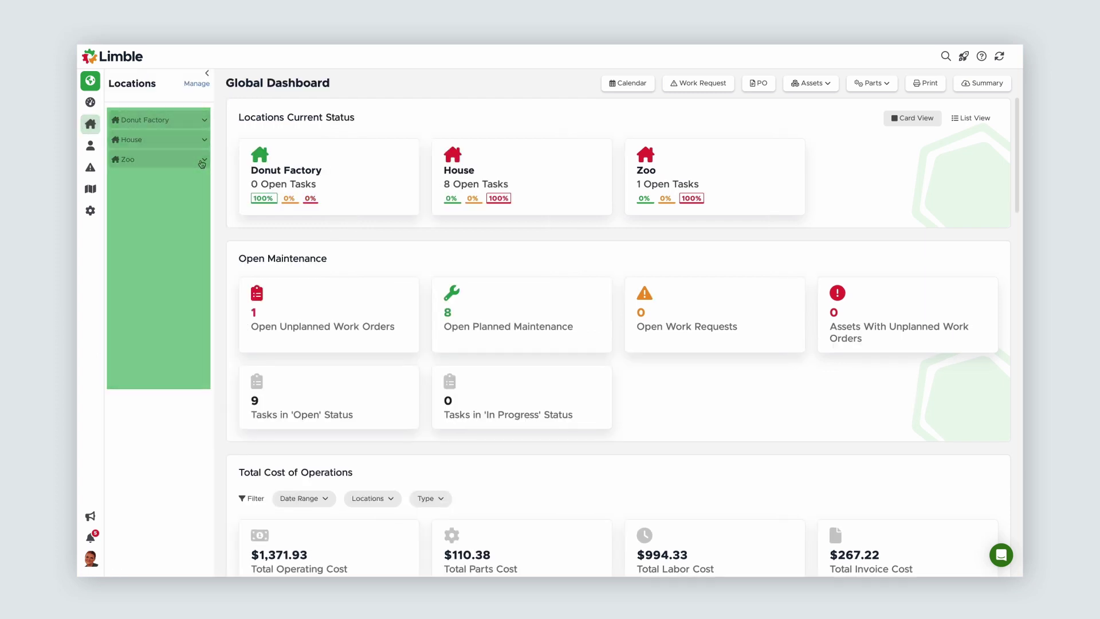
pyautogui.click(201, 162)
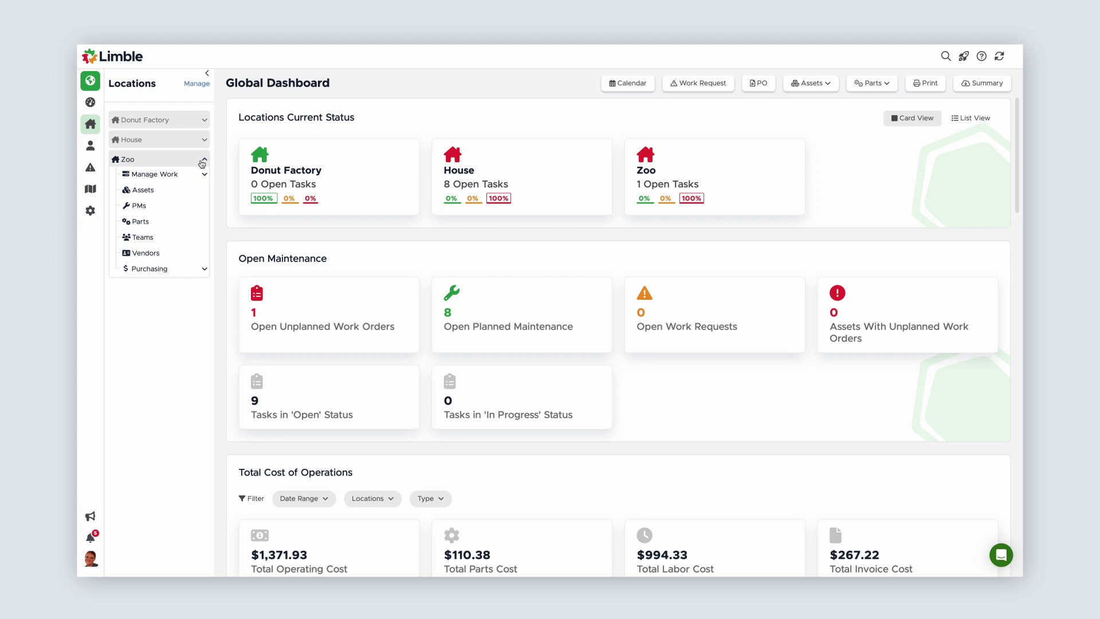
pyautogui.click(189, 196)
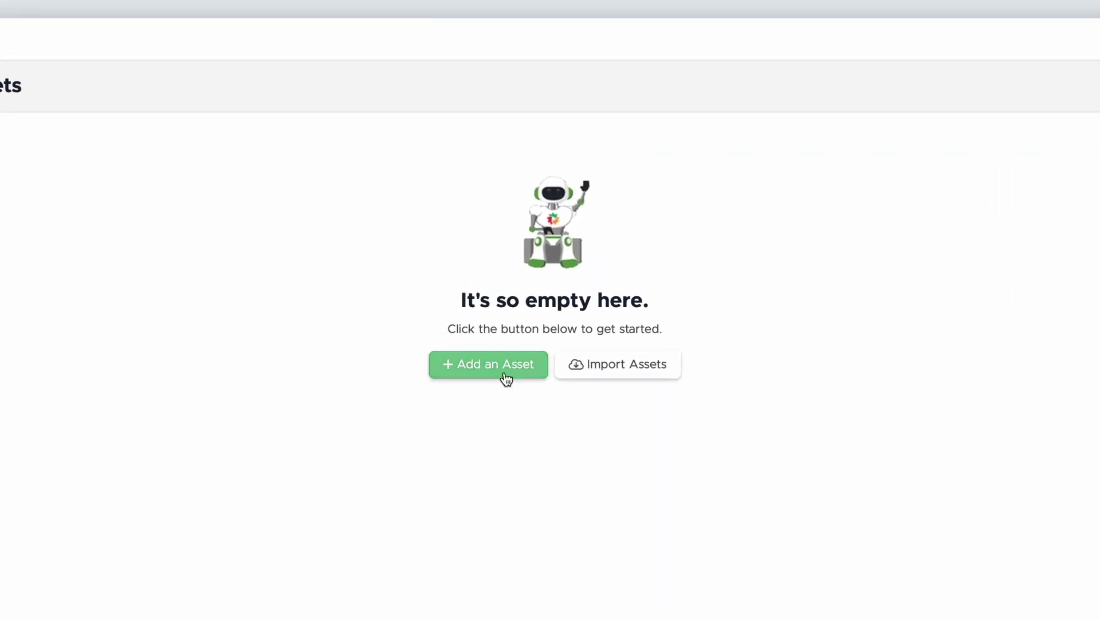
# Create a blank Zoo asset named 'Koolmore Fridge - 001'.
pyautogui.click(507, 379)
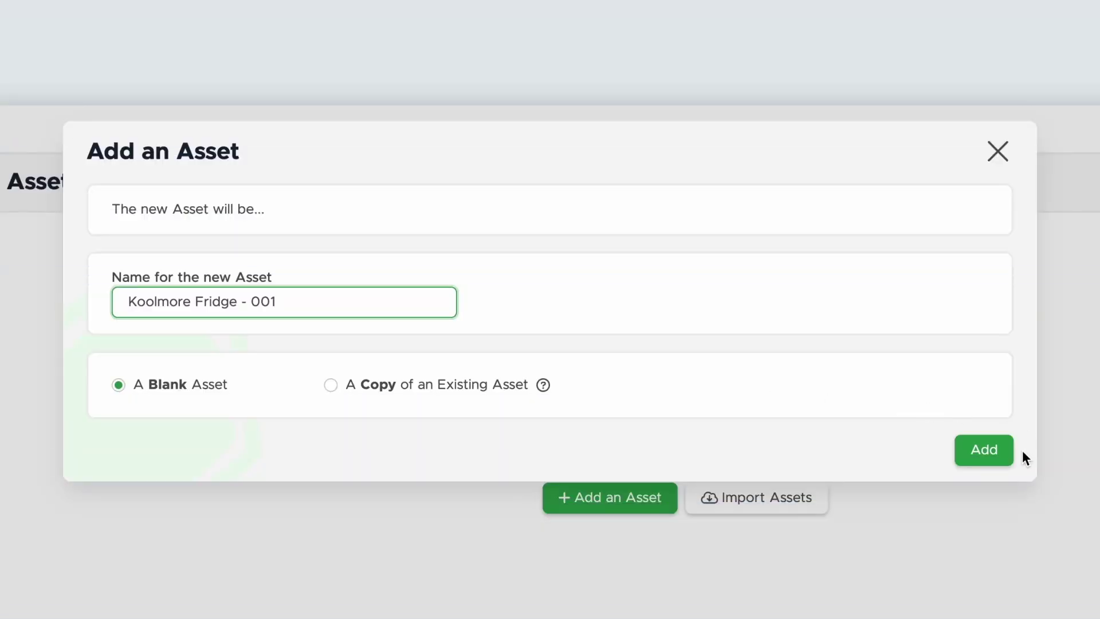
pyautogui.click(1002, 452)
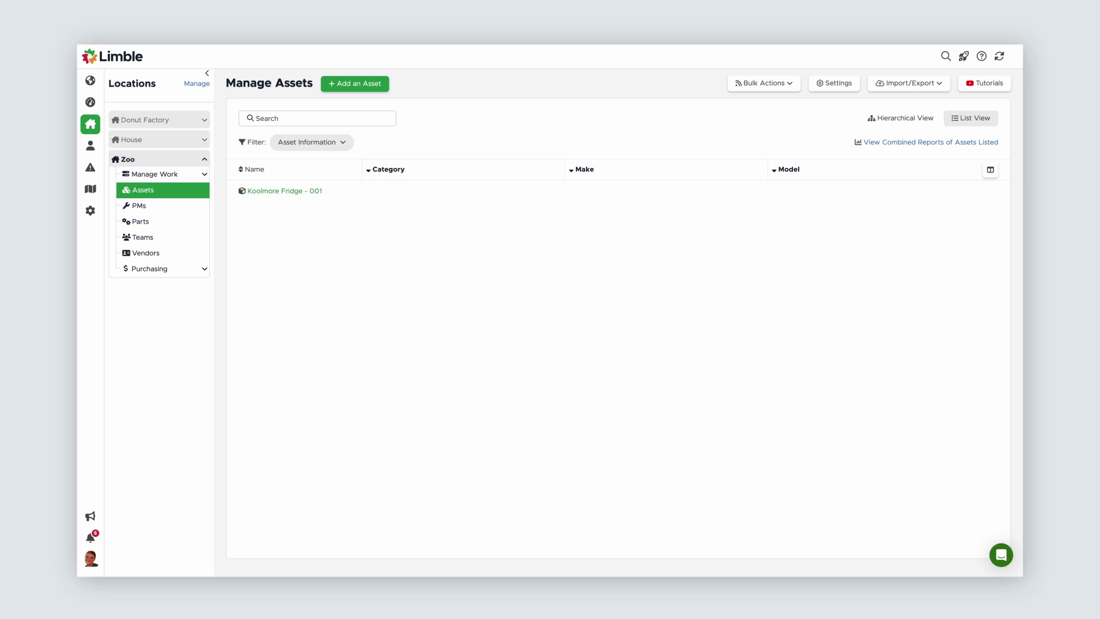
# Fill in the fridge's list cells: Category fridge, Make Koolmore, Model R54-2SS.
pyautogui.click(373, 190)
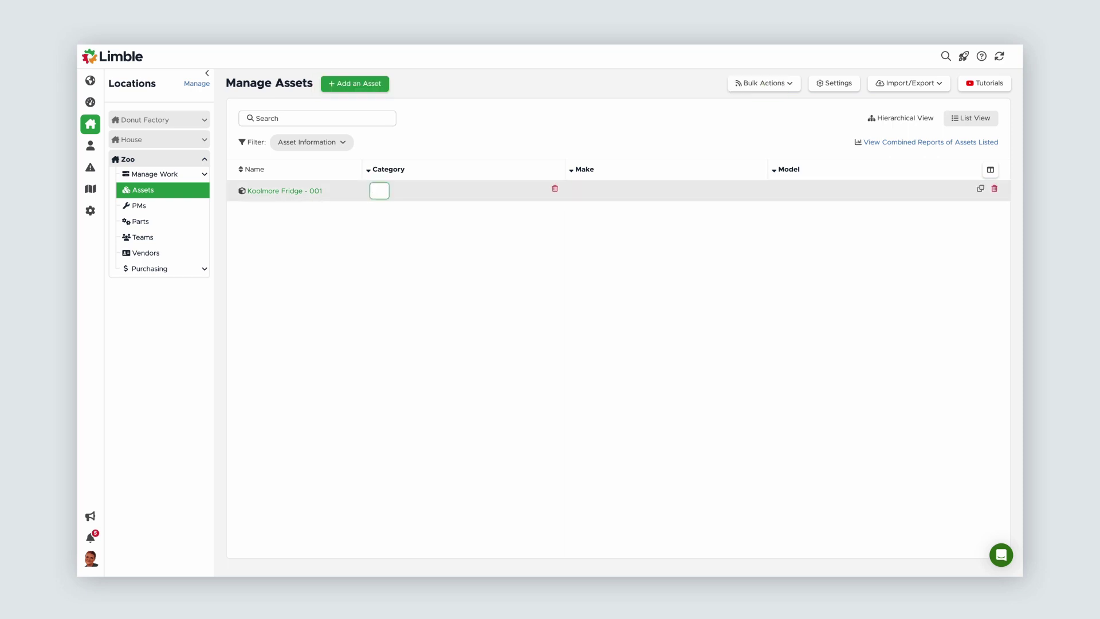
pyautogui.write('fridge')
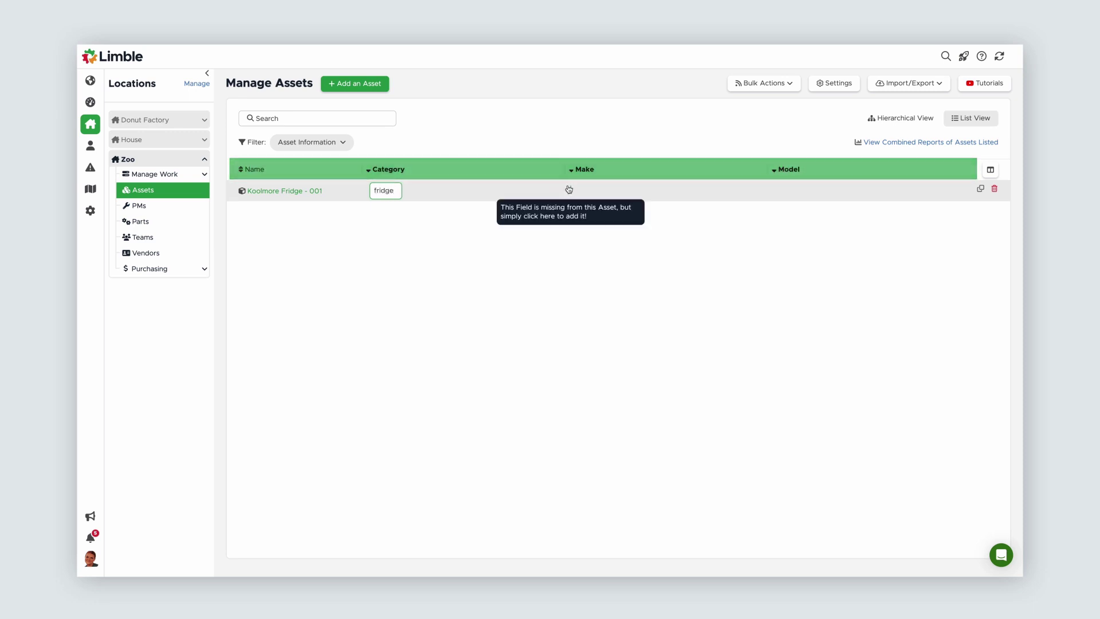
pyautogui.click(572, 190)
pyautogui.write('Ko')
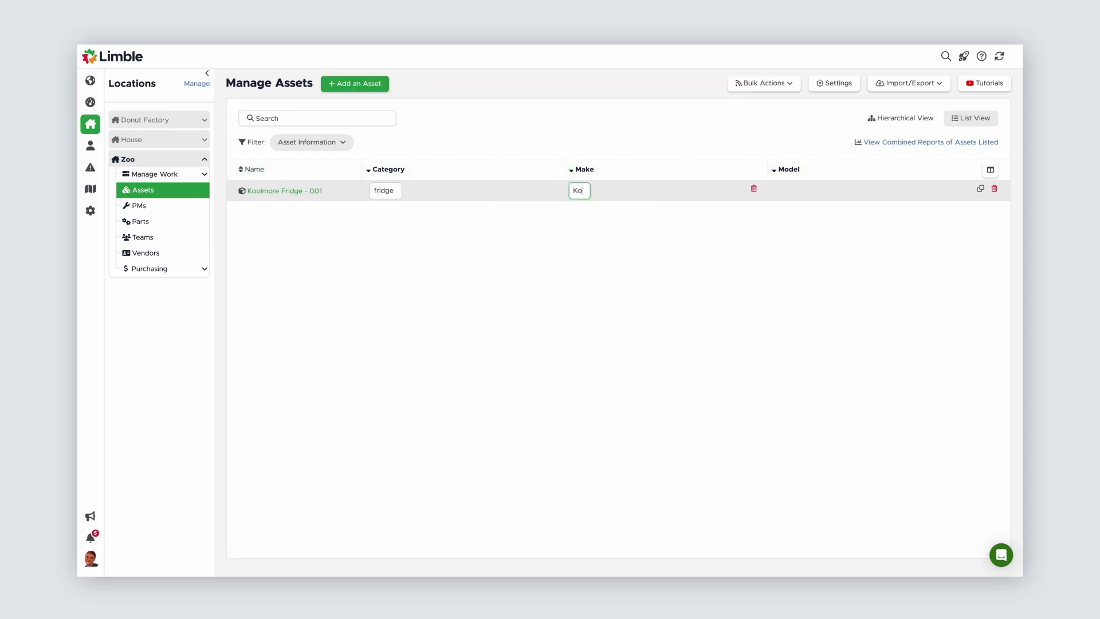
pyautogui.write('olmore')
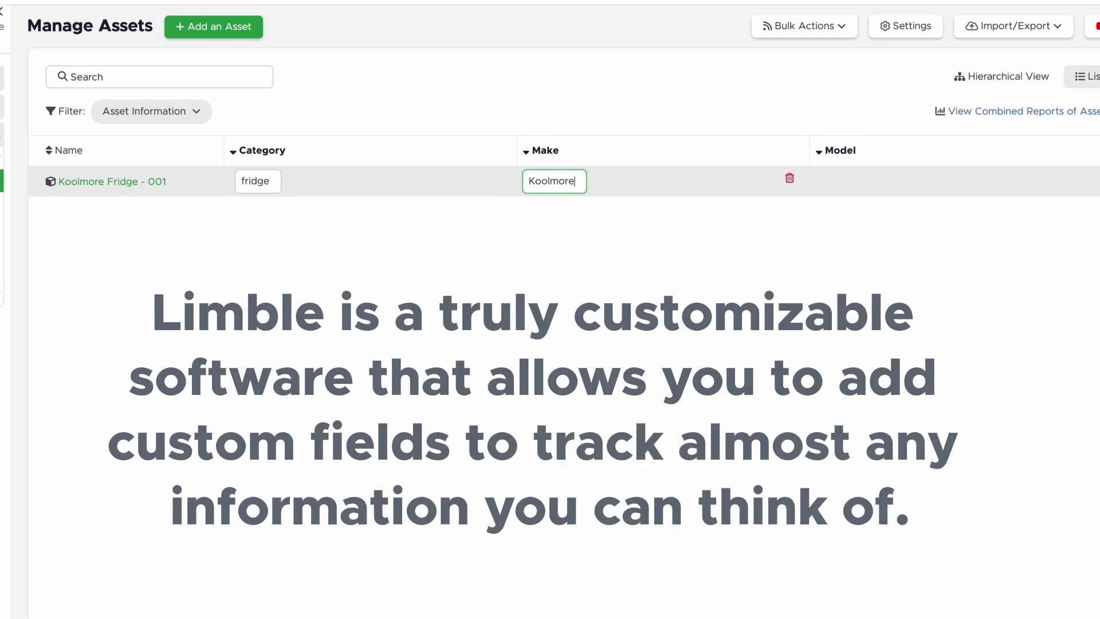
pyautogui.click(814, 180)
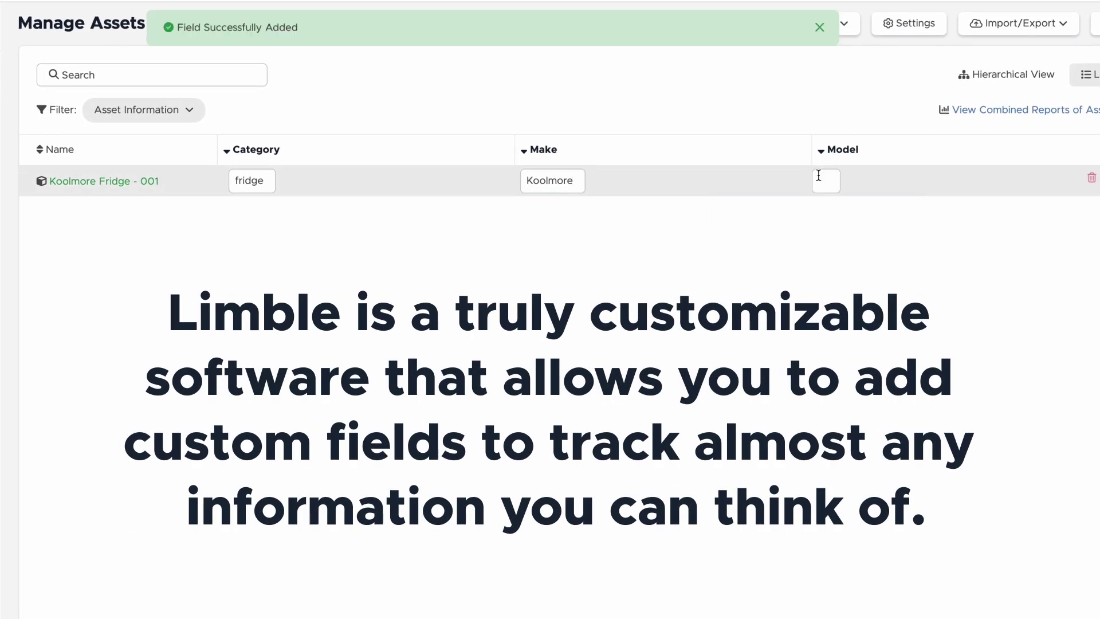
pyautogui.write('R54')
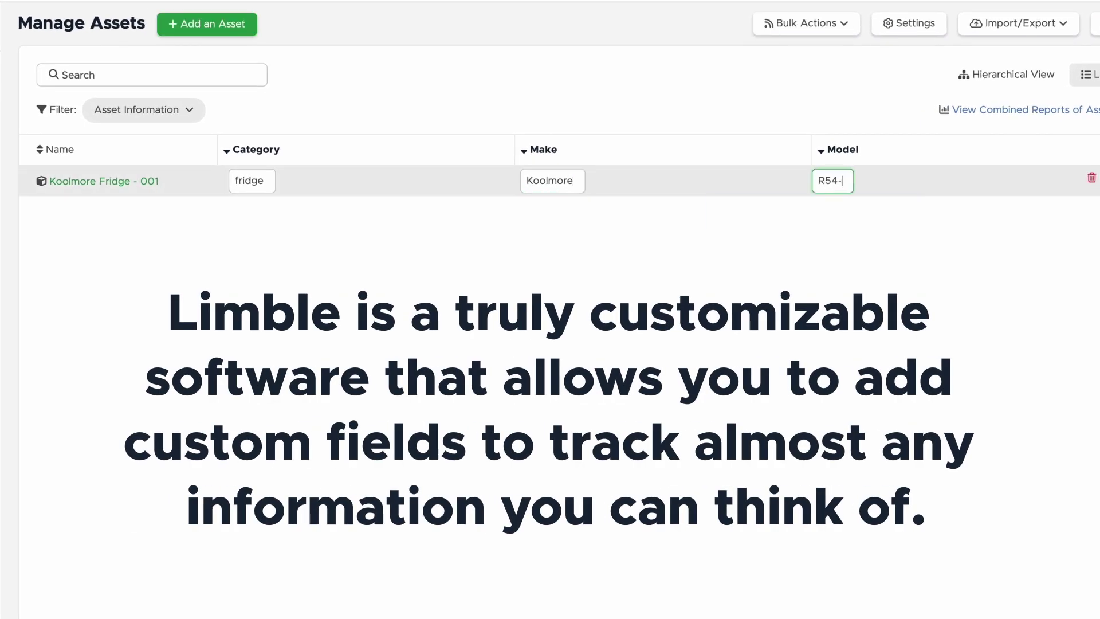
pyautogui.write('-2SS')
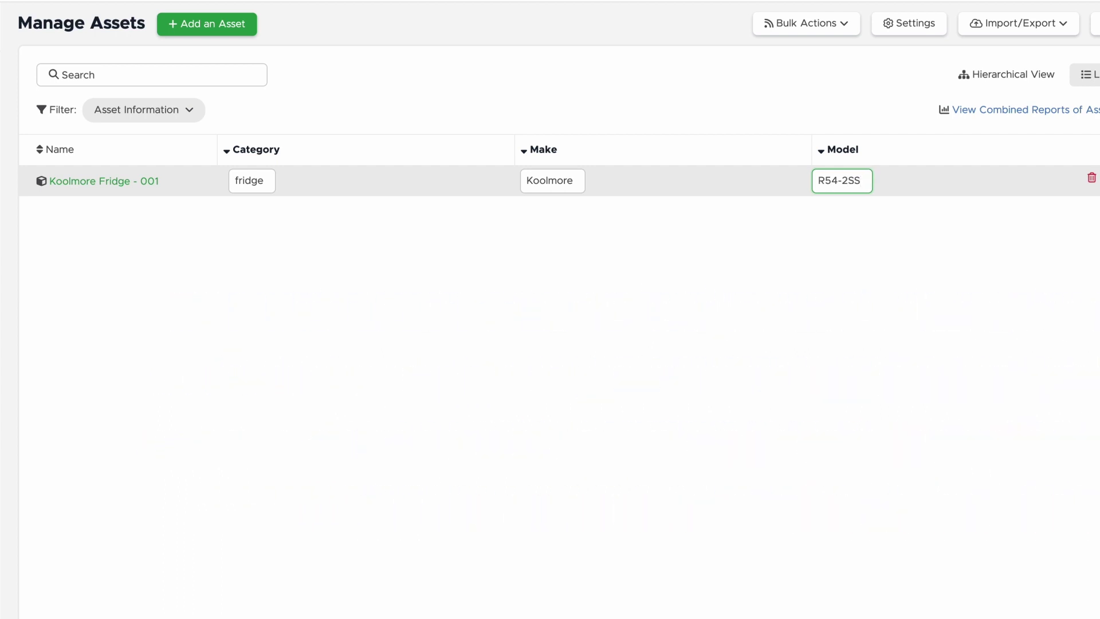
pyautogui.click(114, 187)
# On the fridge's asset card, create a Serial Number text field holding LD785938d2.
pyautogui.click(117, 189)
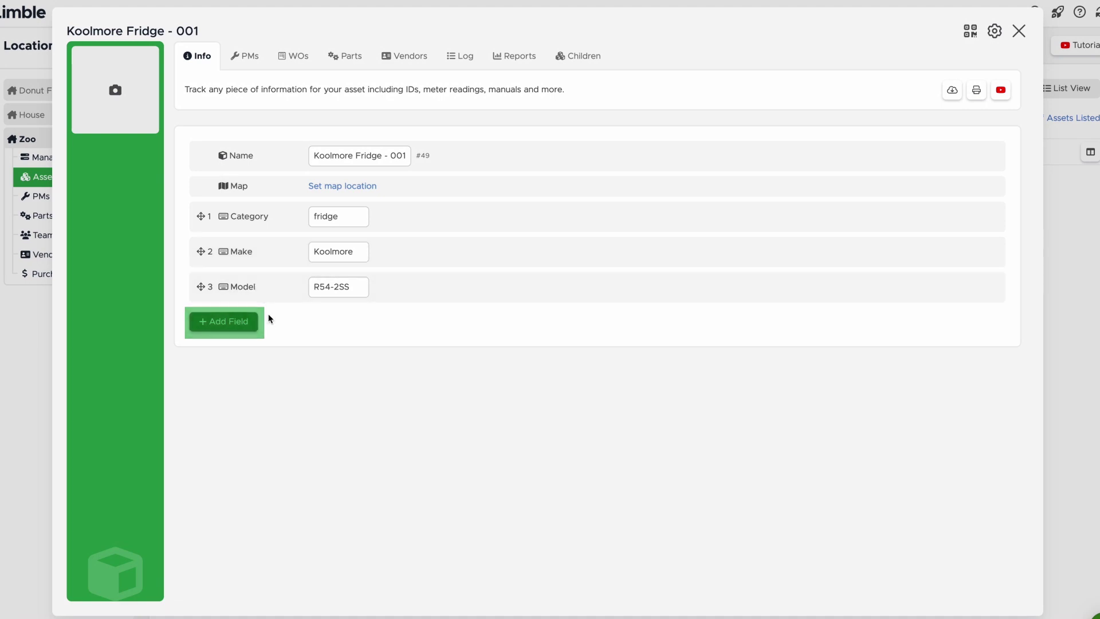
pyautogui.click(238, 322)
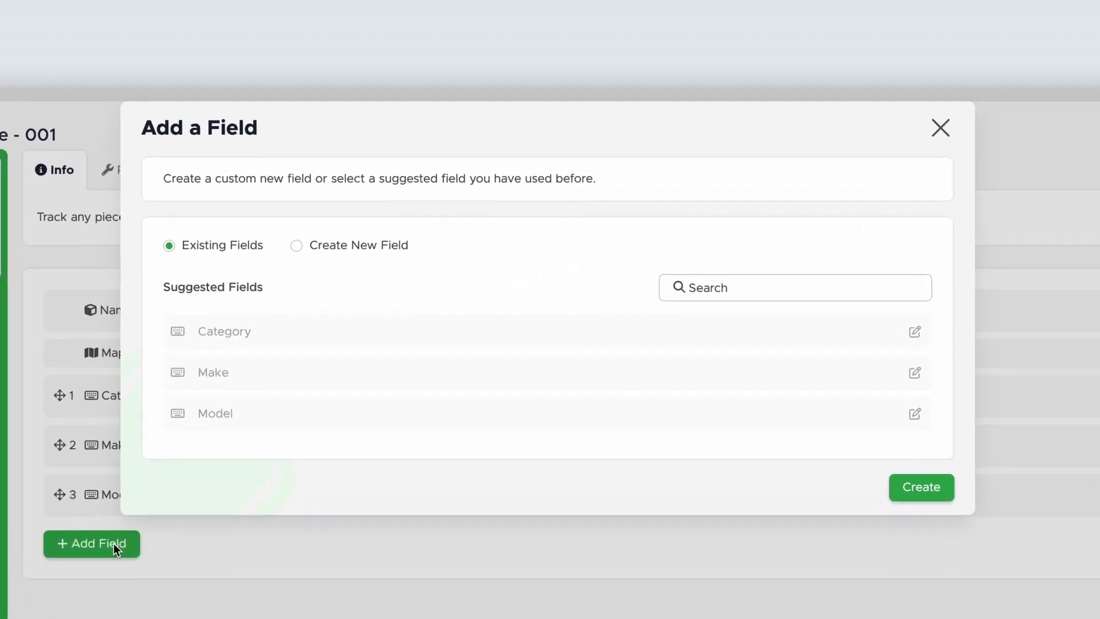
pyautogui.click(295, 249)
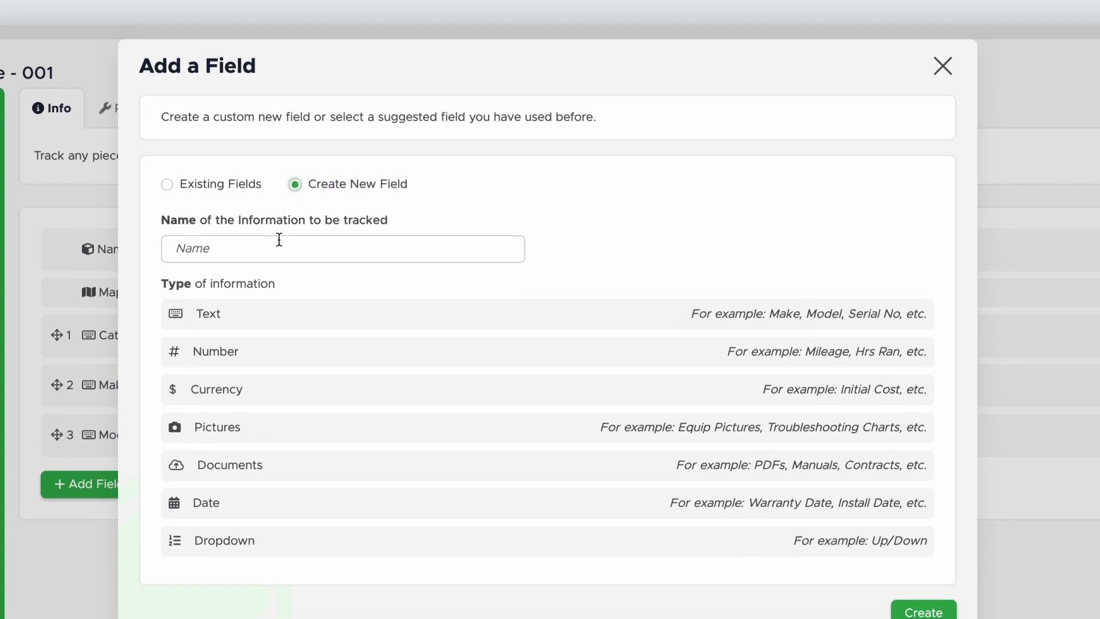
pyautogui.click(277, 310)
pyautogui.write('Serial Number')
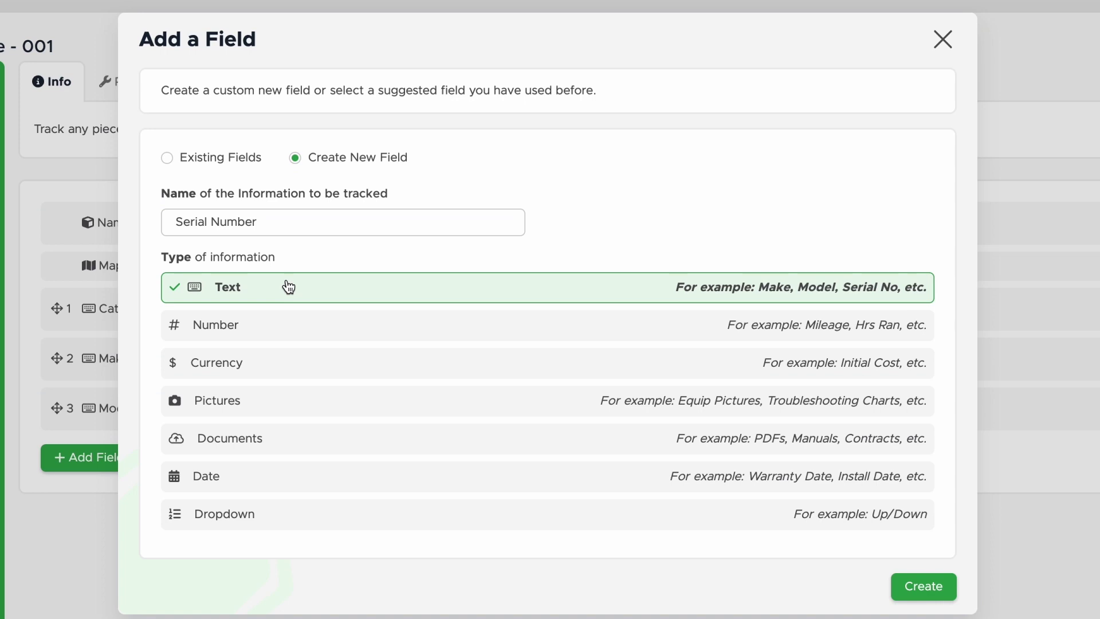
pyautogui.click(939, 587)
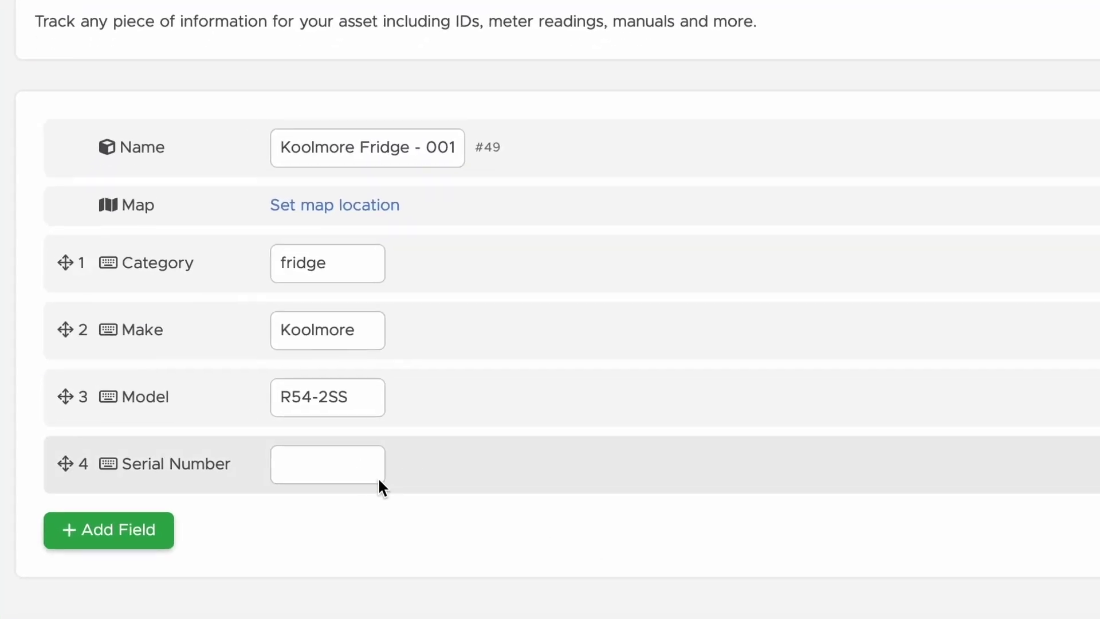
pyautogui.click(268, 465)
pyautogui.write('LD785938d2')
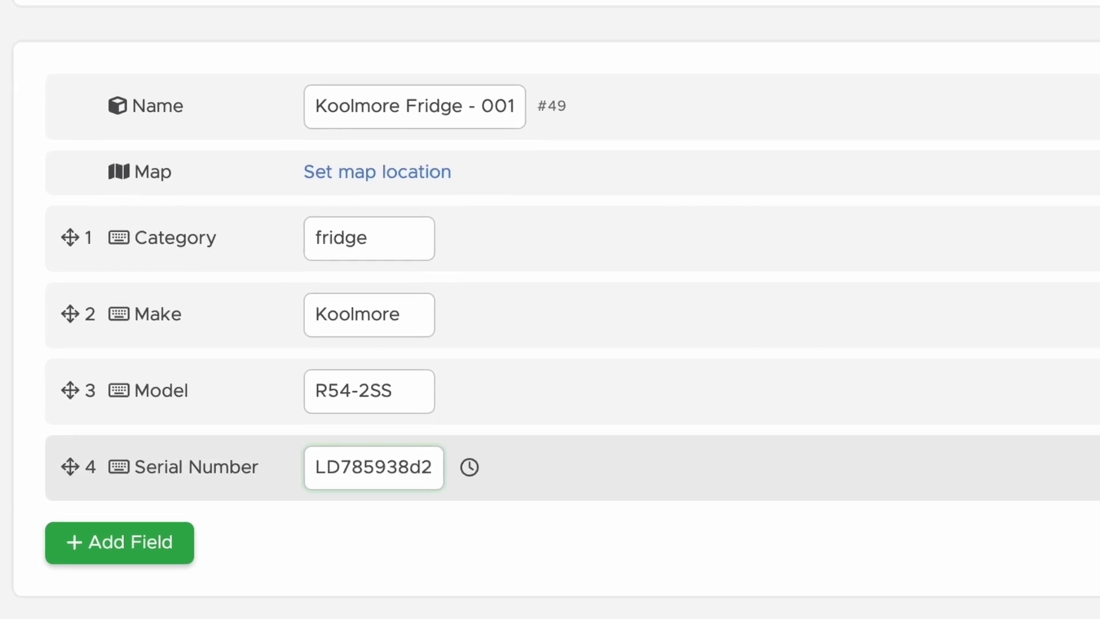
pyautogui.press('Return')
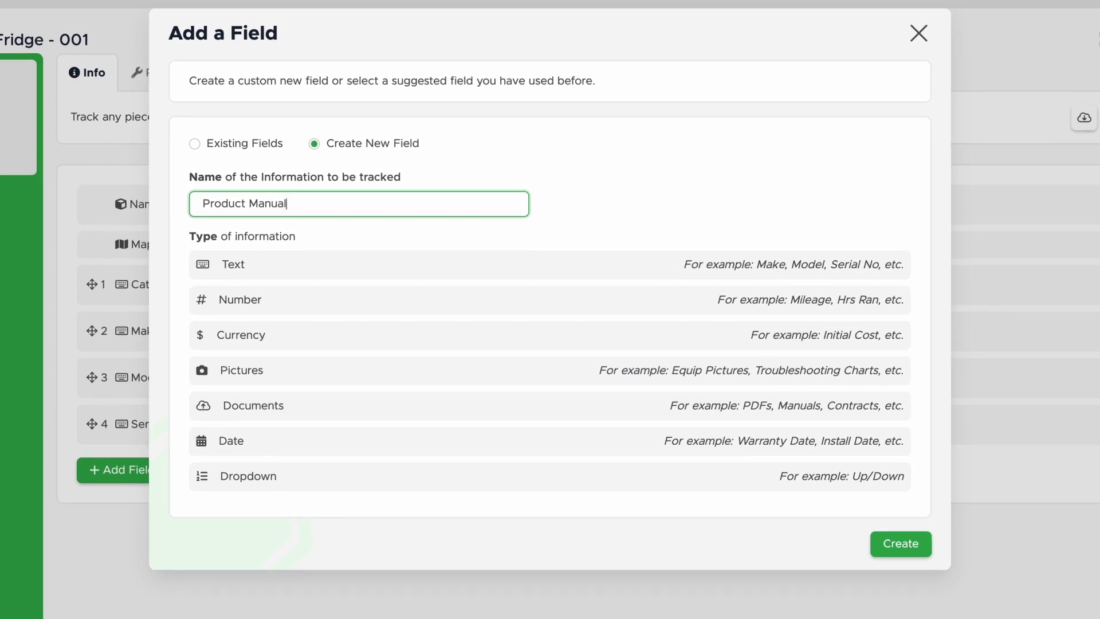
# Make Product Manual a Documents field and upload the Koolmore fridge manual PDF.
pyautogui.click(316, 408)
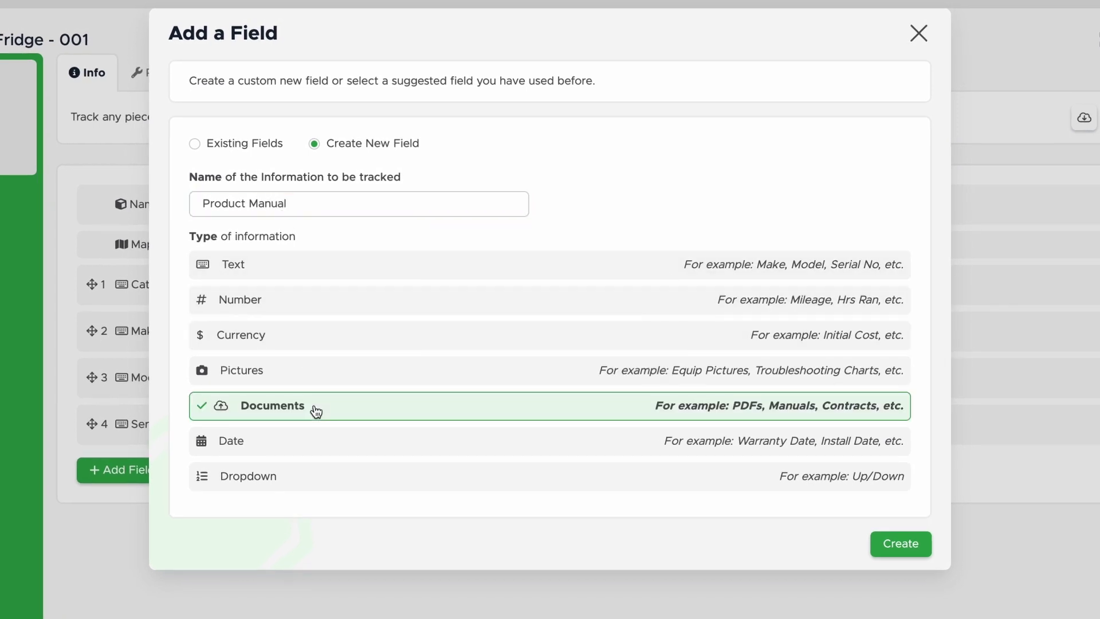
pyautogui.click(895, 544)
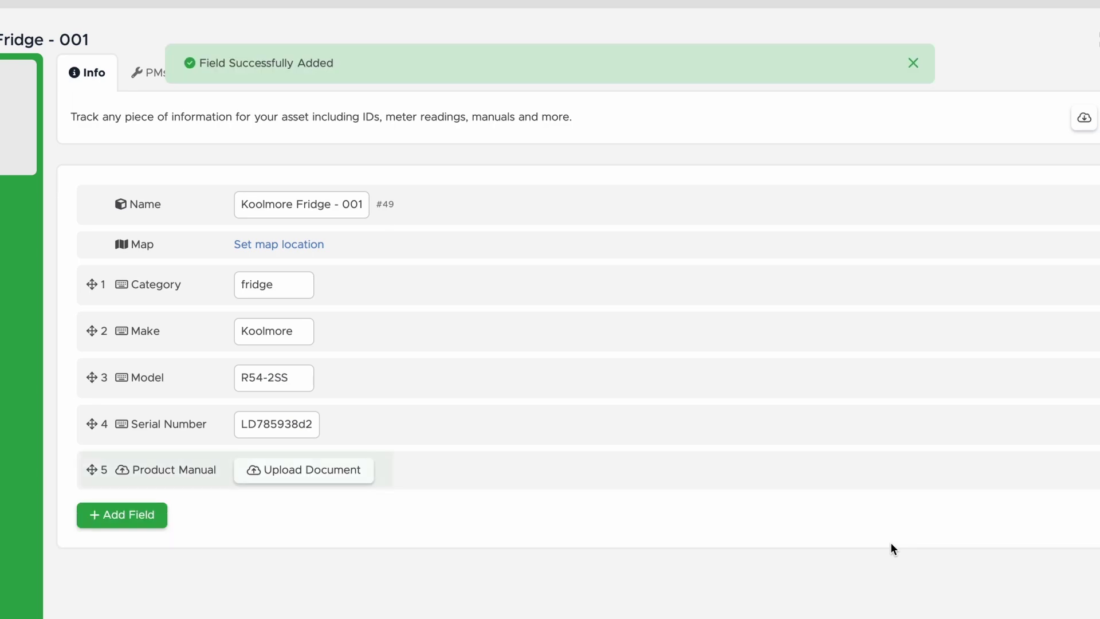
pyautogui.click(351, 476)
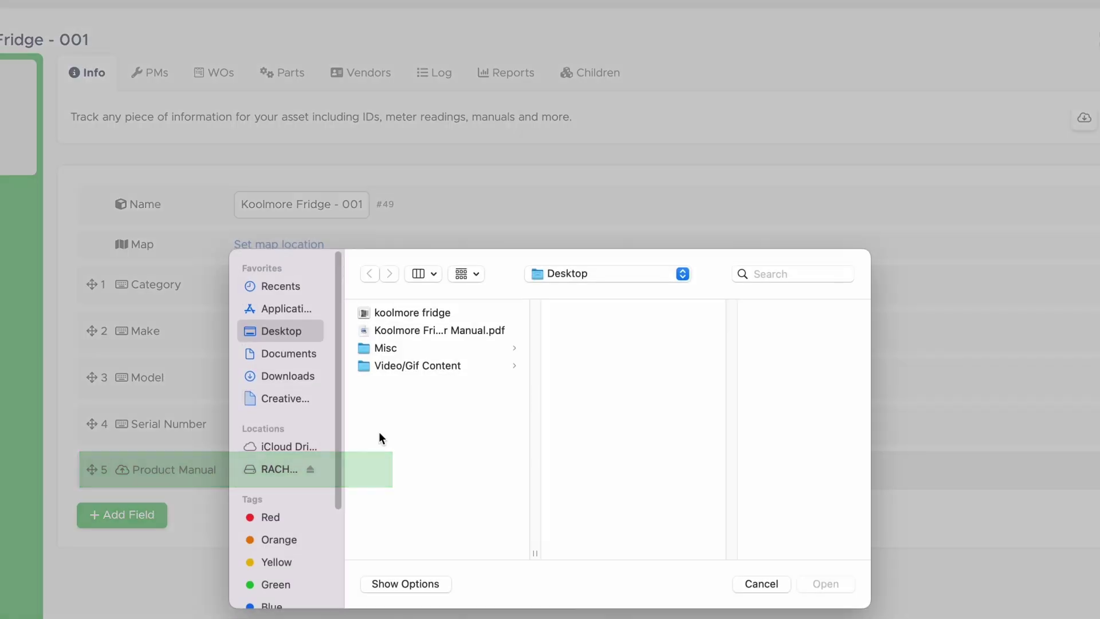
pyautogui.click(440, 330)
pyautogui.click(823, 583)
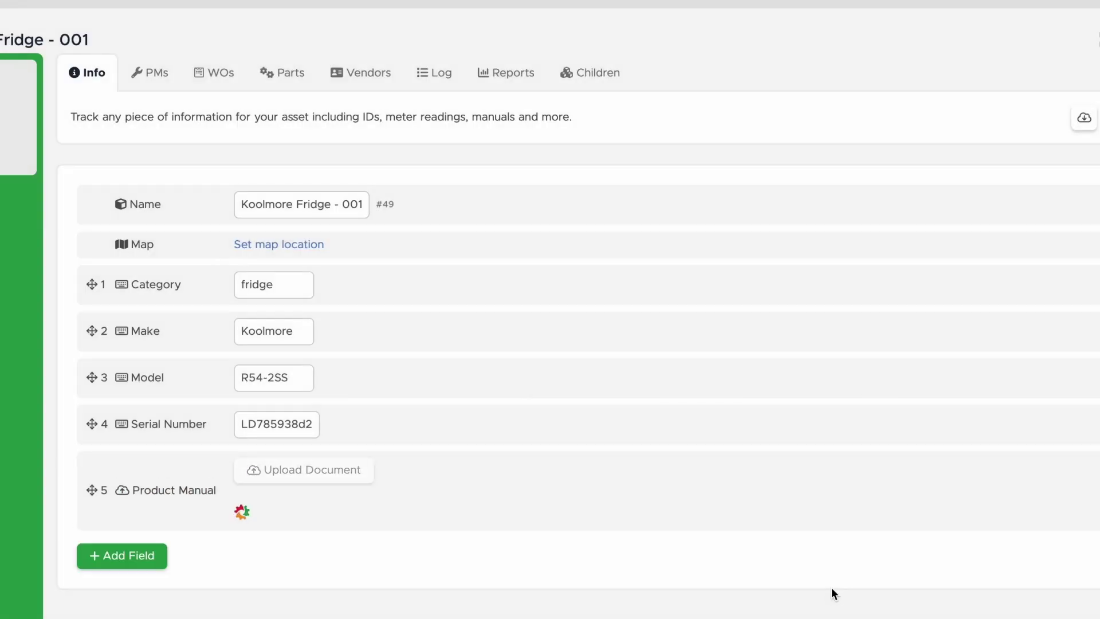
# Create an Initial Cost currency field on the fridge and enter 3900.
pyautogui.click(133, 517)
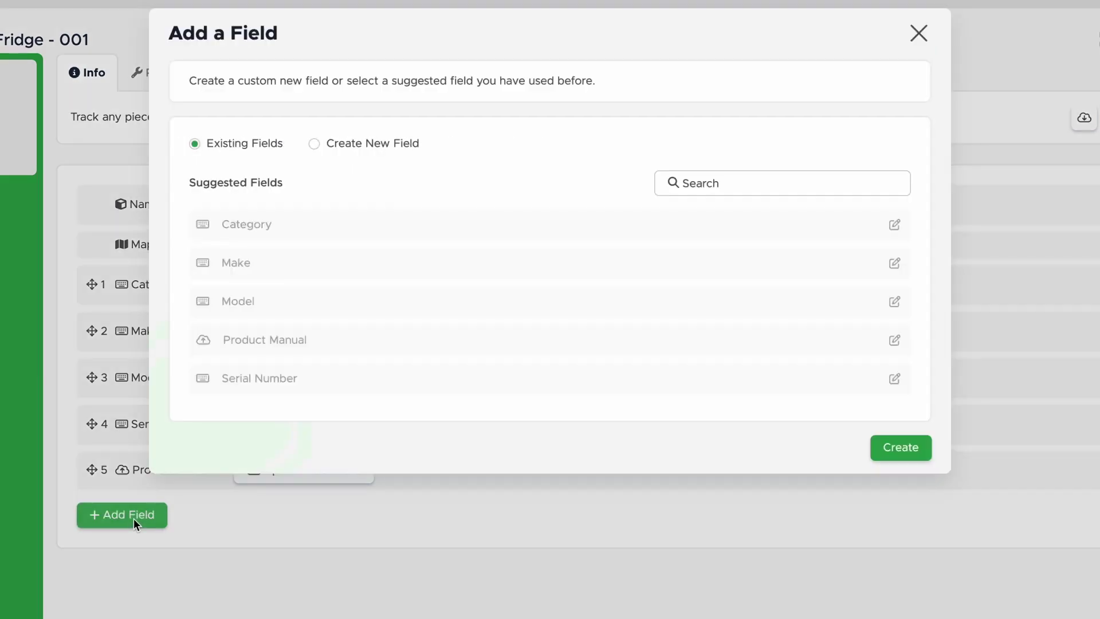
pyautogui.click(315, 144)
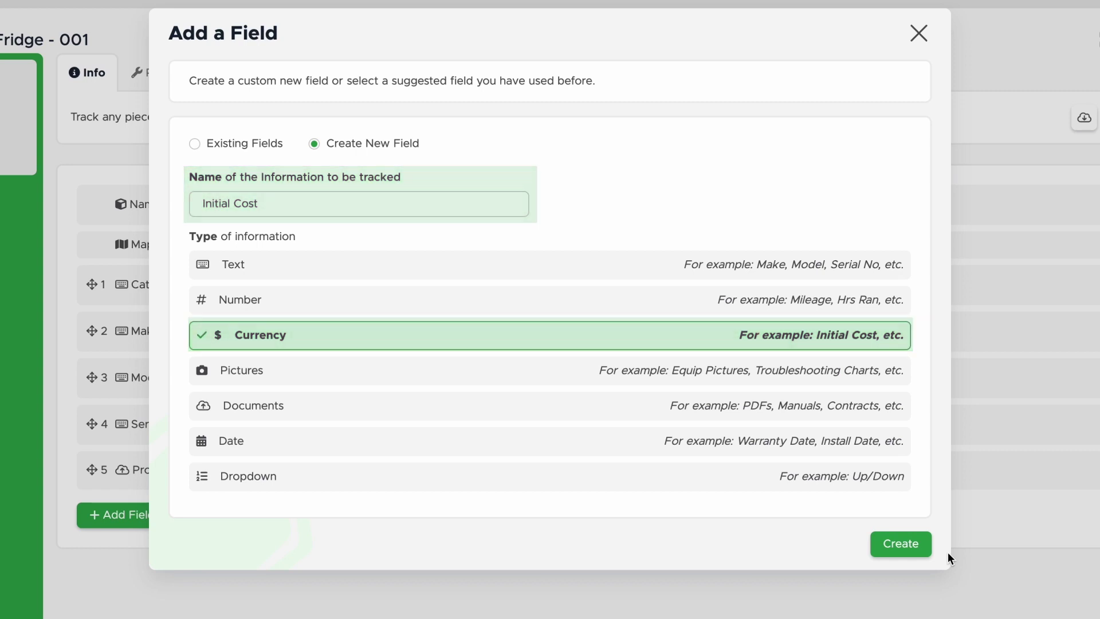
pyautogui.click(917, 549)
pyautogui.click(270, 515)
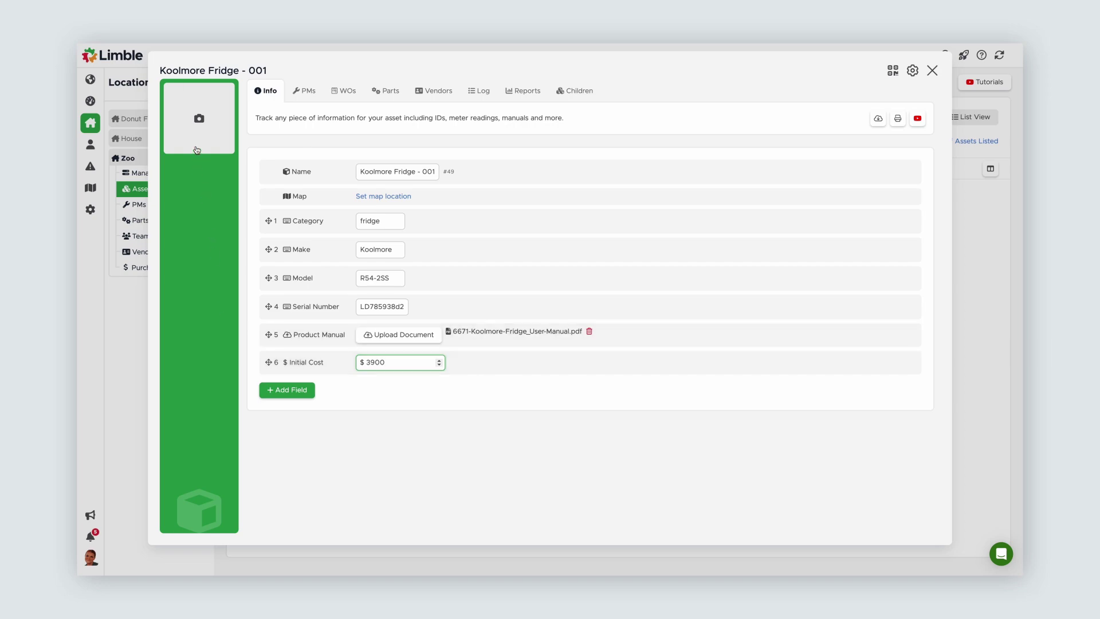
# Upload the 'koolmore fridge' image as the fridge asset's picture.
pyautogui.click(196, 146)
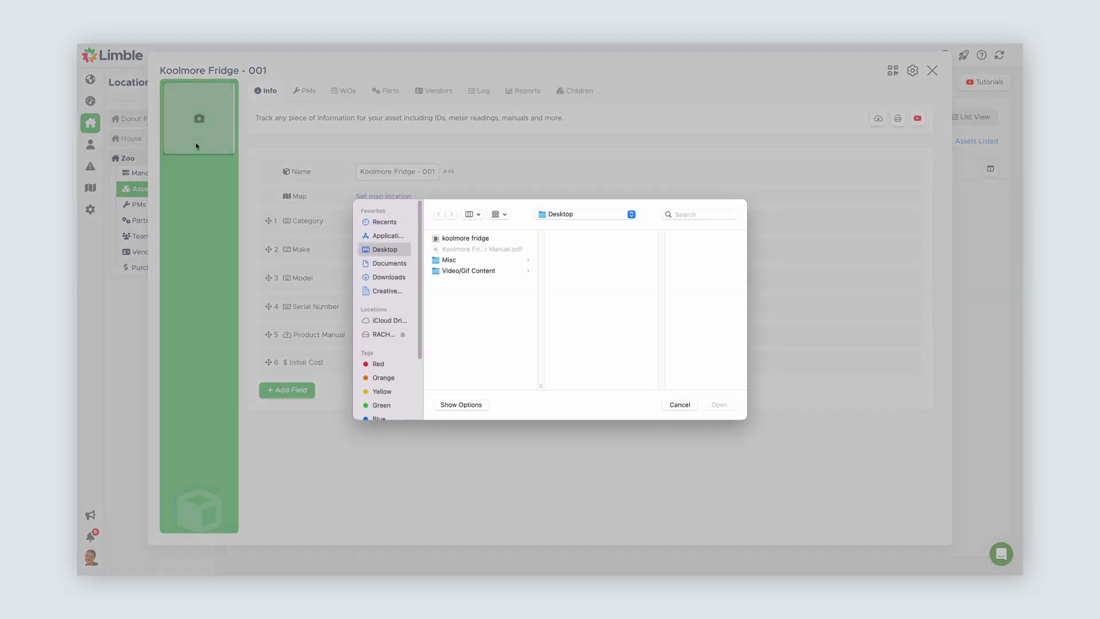
pyautogui.click(467, 239)
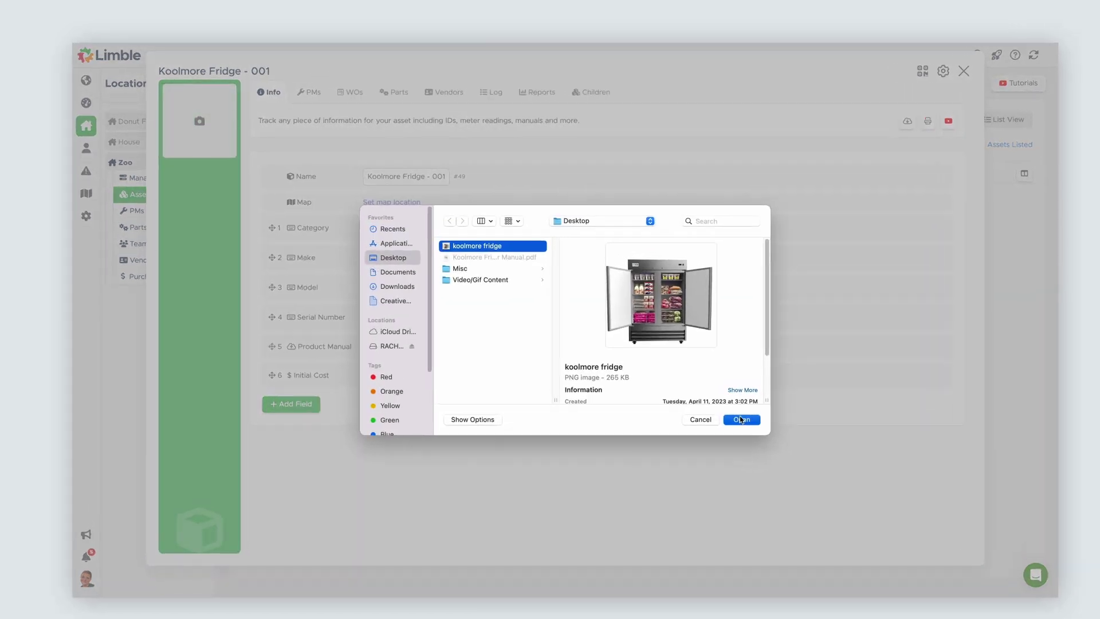
pyautogui.click(741, 420)
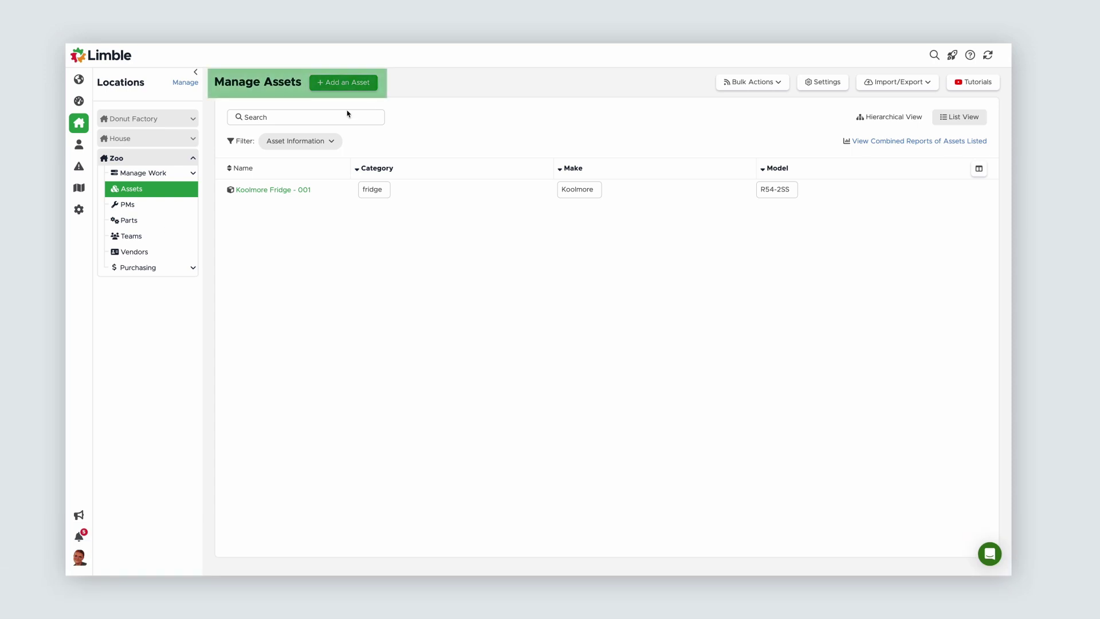
# Copy Koolmore Fridge - 001 from the Zoo tree, naming the copy Koolmore Fridge - 002.
pyautogui.click(351, 83)
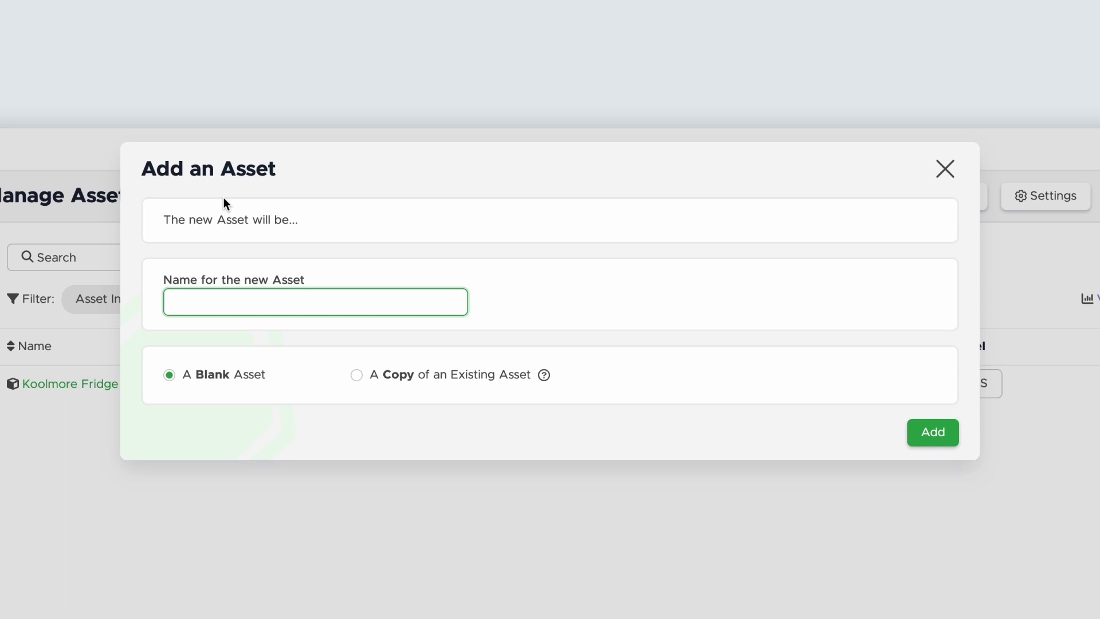
pyautogui.click(357, 376)
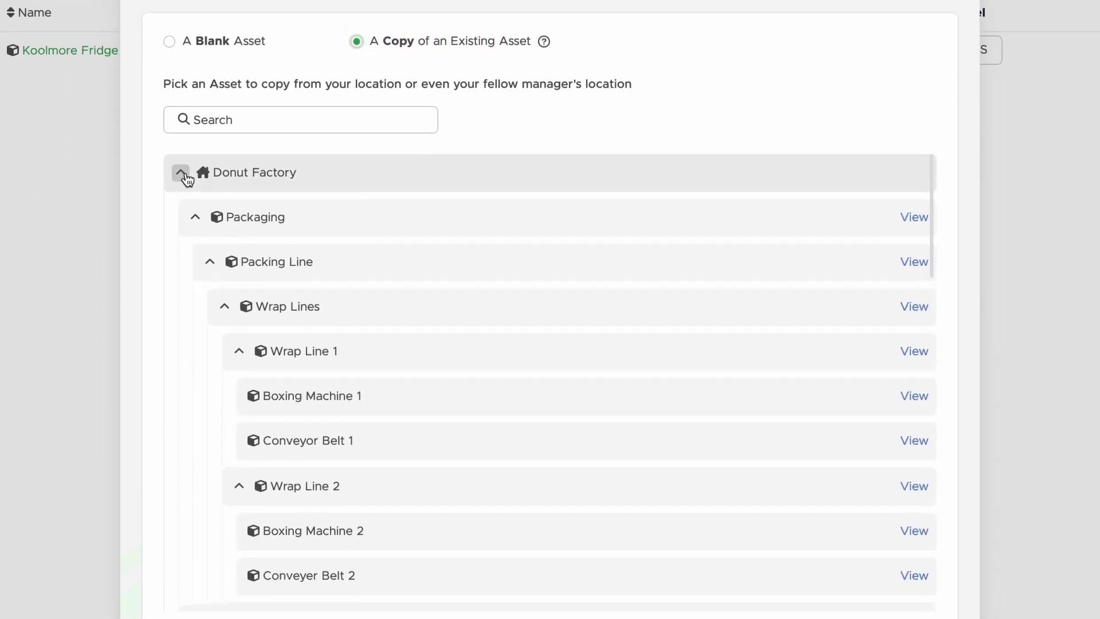
pyautogui.click(182, 506)
pyautogui.click(181, 218)
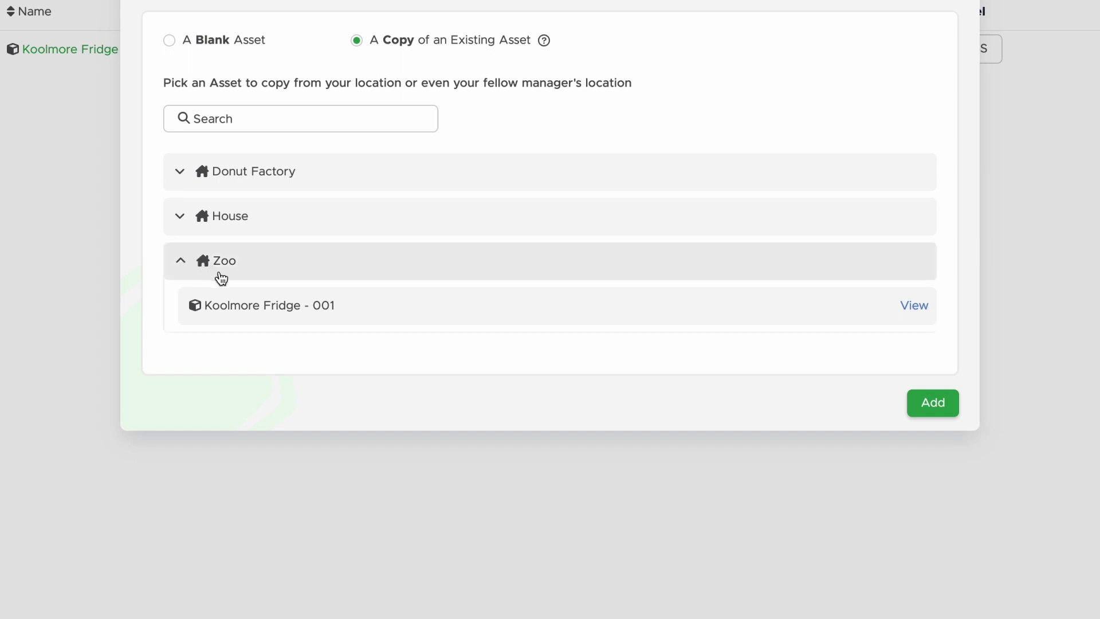
pyautogui.click(253, 308)
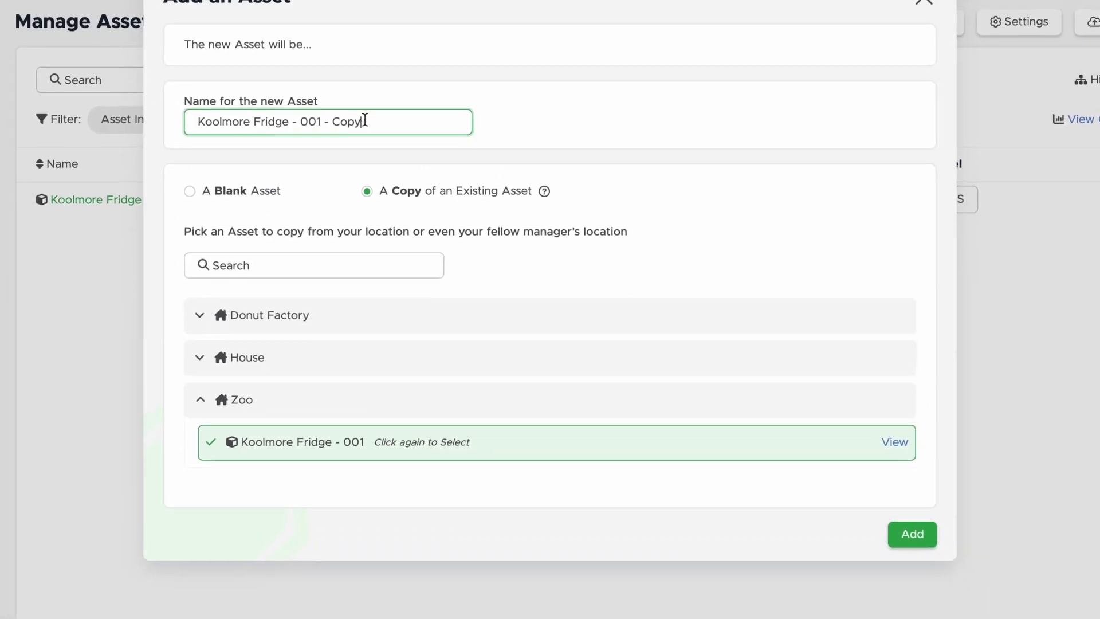
pyautogui.moveTo(354, 0); pyautogui.dragTo(316, 0)
pyautogui.moveTo(330, 152); pyautogui.dragTo(317, 154)
pyautogui.write('2')
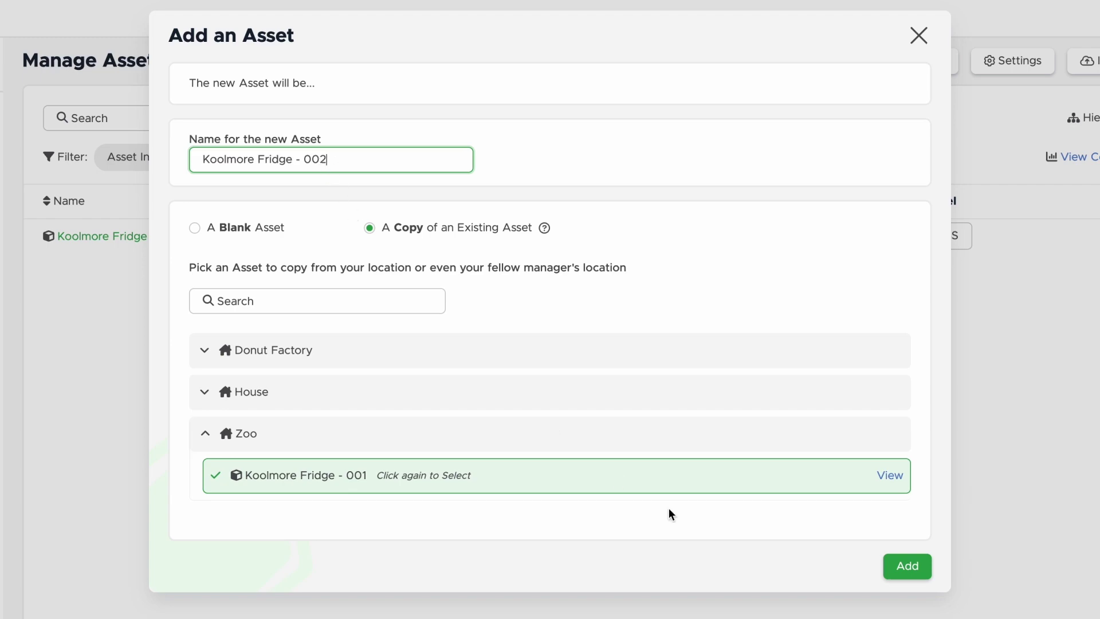
pyautogui.click(916, 573)
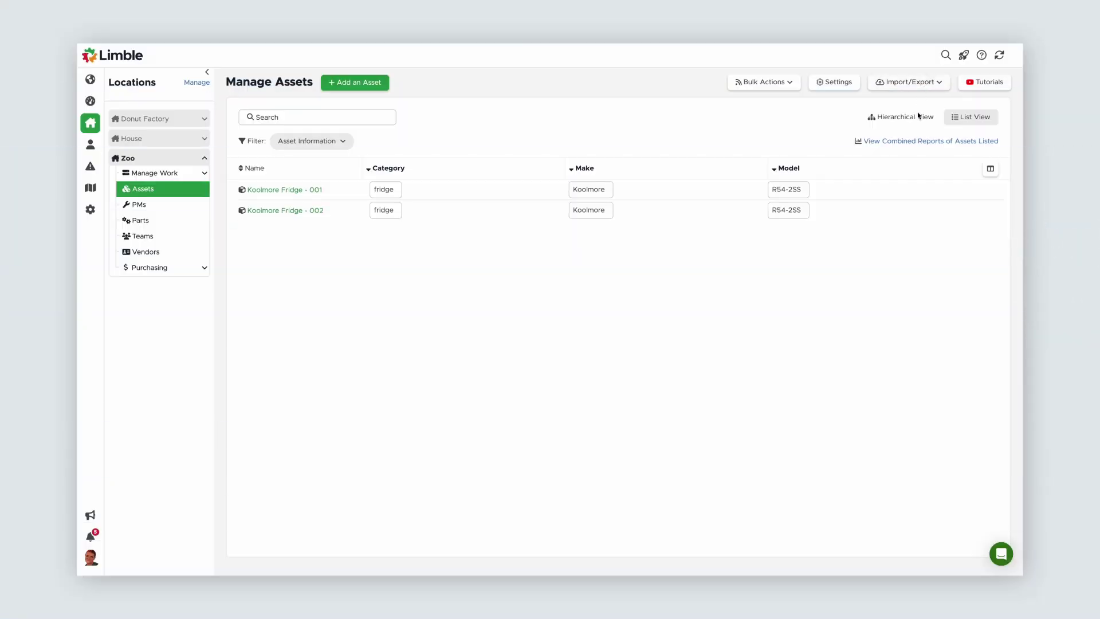
# Begin adding a new asset to the Zoo location.
pyautogui.click(980, 189)
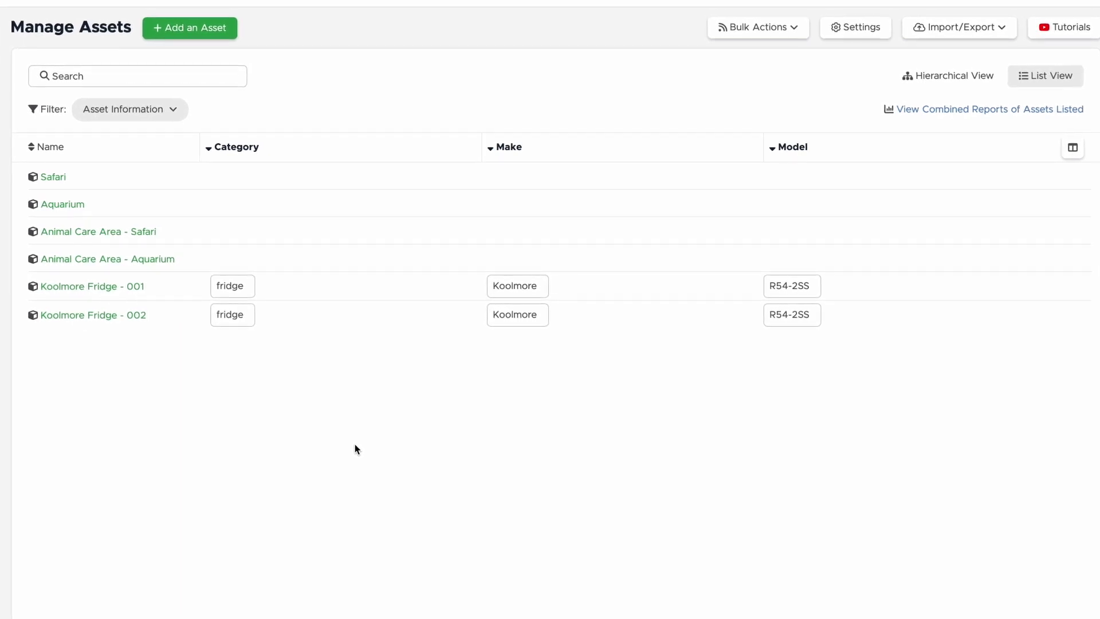
# In Hierarchical View, nest the care areas under Safari and Aquarium, and fridges 001/002 under them.
pyautogui.click(945, 76)
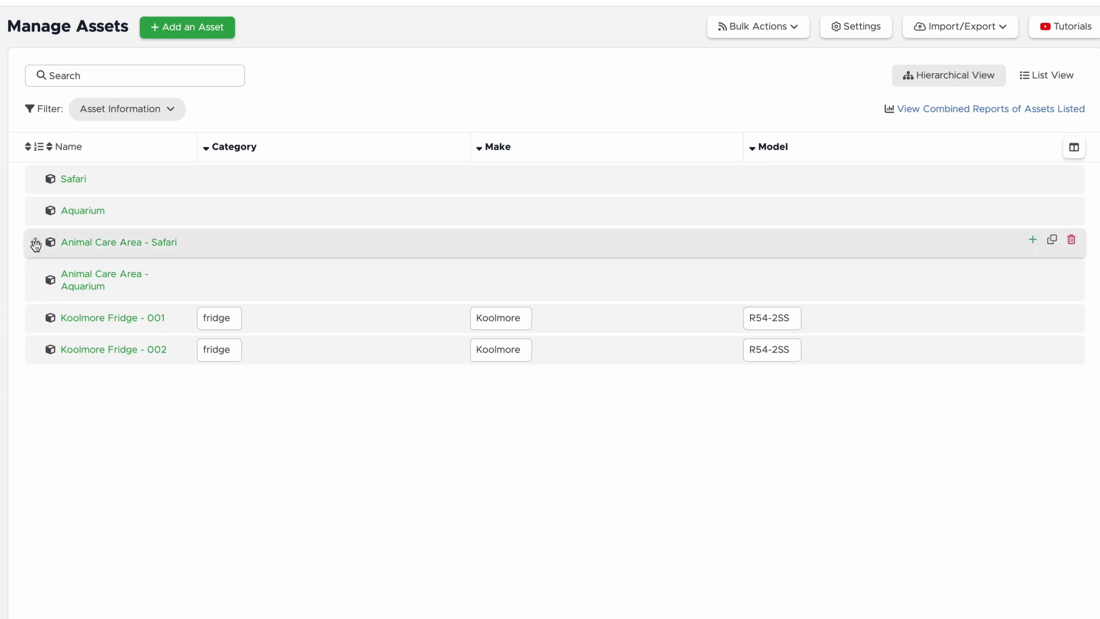
pyautogui.moveTo(35, 243); pyautogui.dragTo(86, 207)
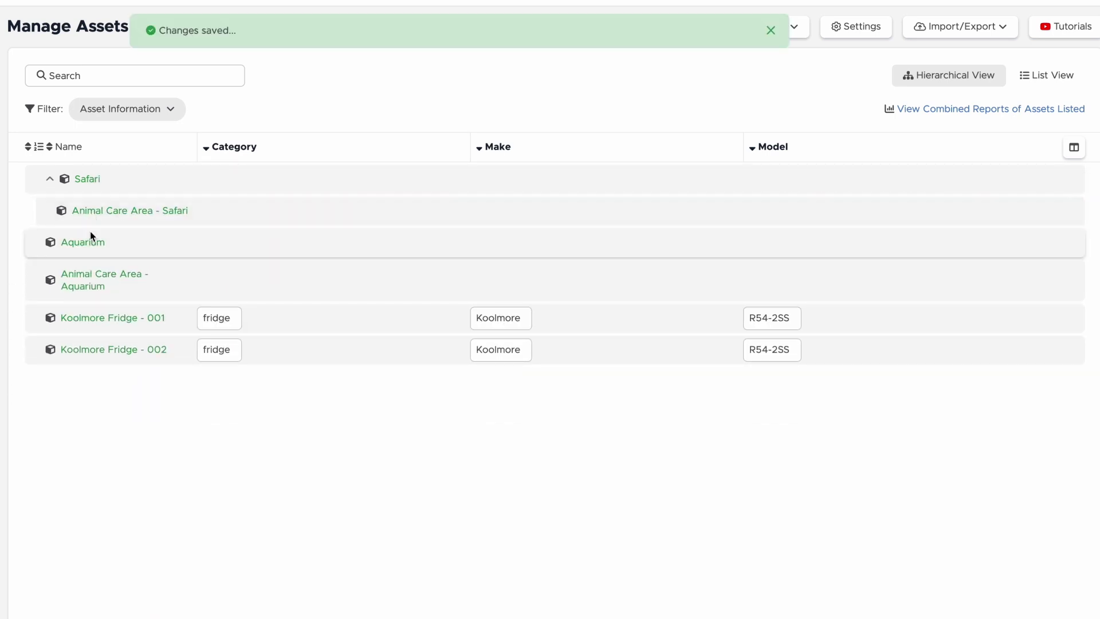
pyautogui.moveTo(35, 280); pyautogui.dragTo(160, 277)
pyautogui.moveTo(34, 321); pyautogui.dragTo(198, 253)
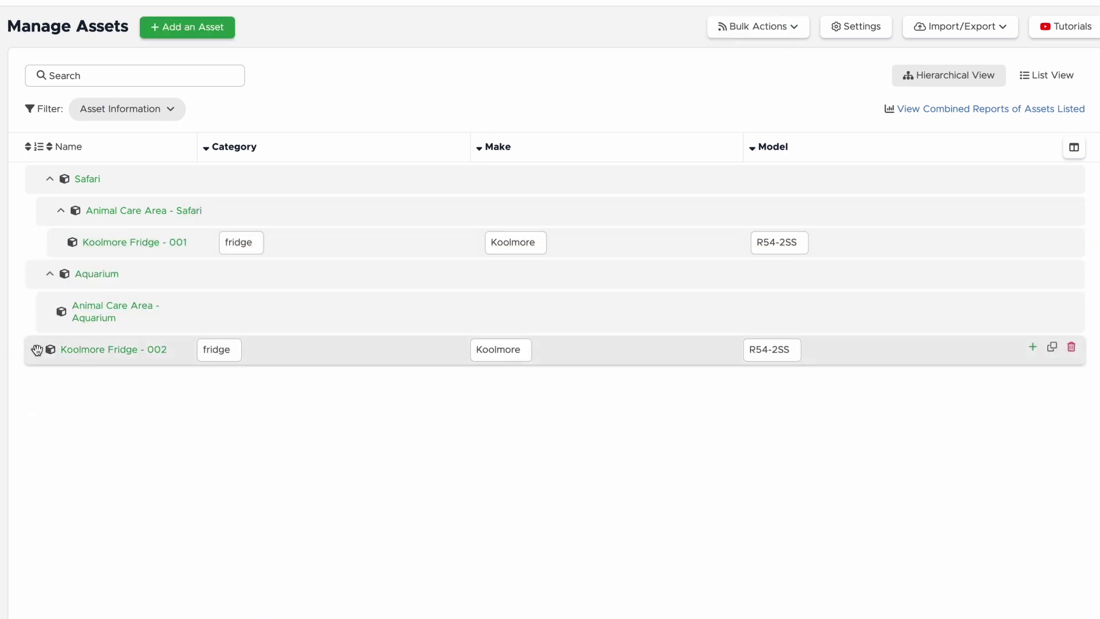
pyautogui.moveTo(34, 349); pyautogui.dragTo(118, 360)
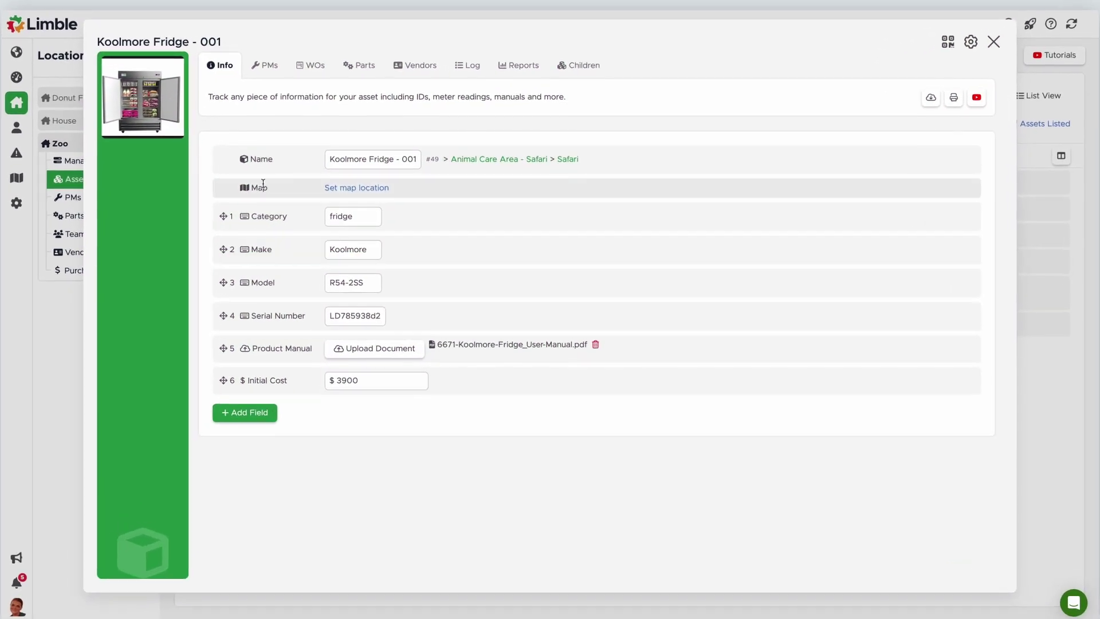
# Tour Koolmore Fridge - 001's PMs, Work Orders, Parts and Vendors tabs, ending on its Log.
pyautogui.click(264, 64)
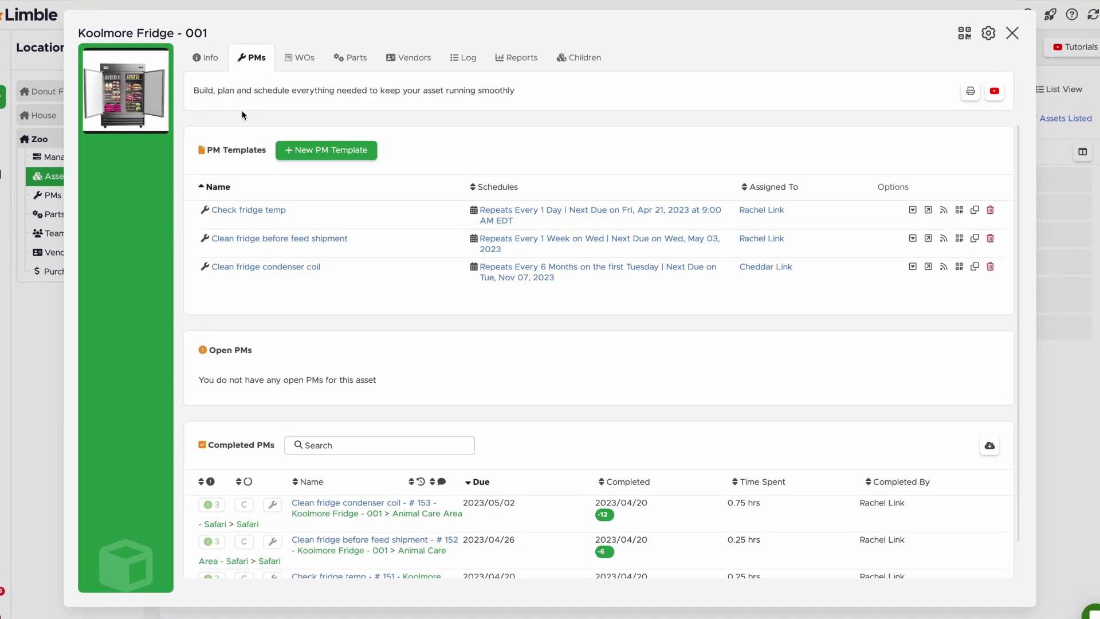
pyautogui.scroll(-2, 496, 350)
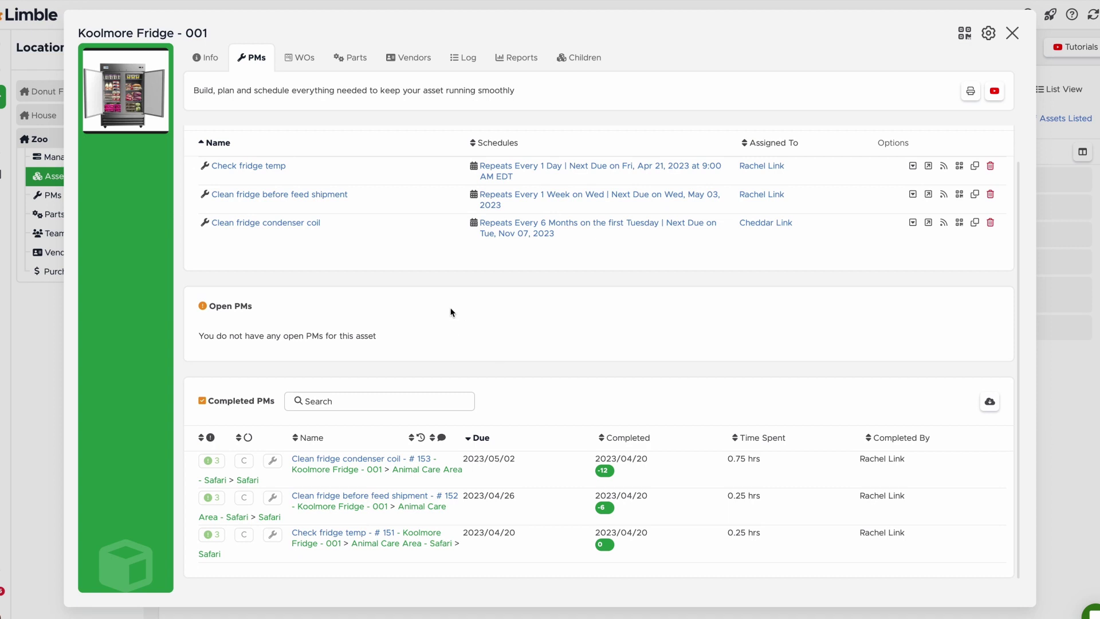
pyautogui.click(297, 59)
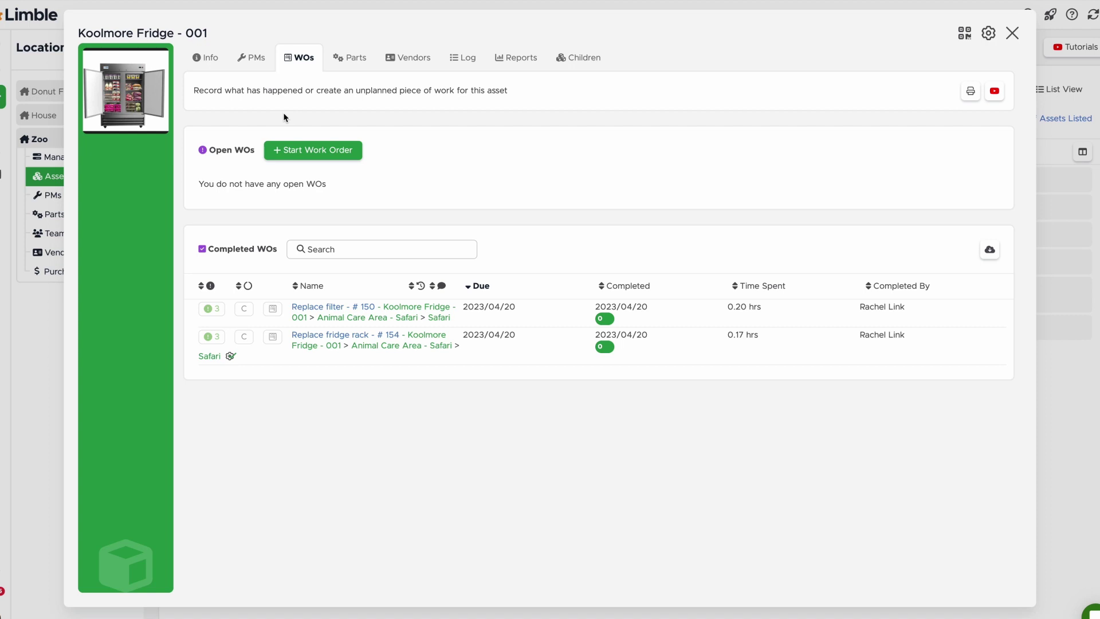
pyautogui.click(355, 61)
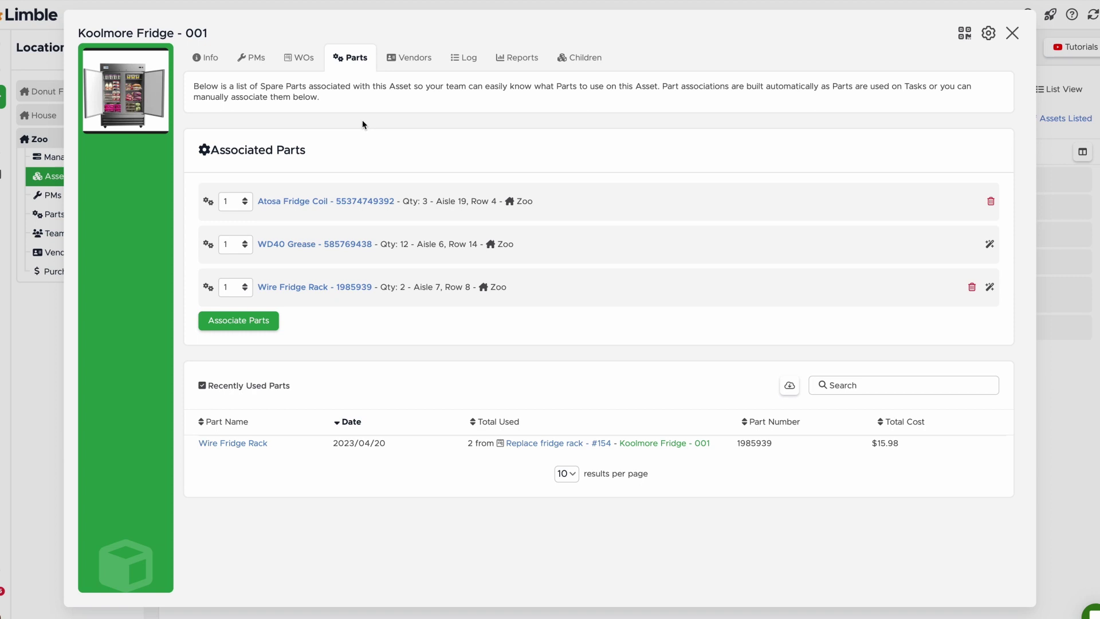
pyautogui.click(399, 67)
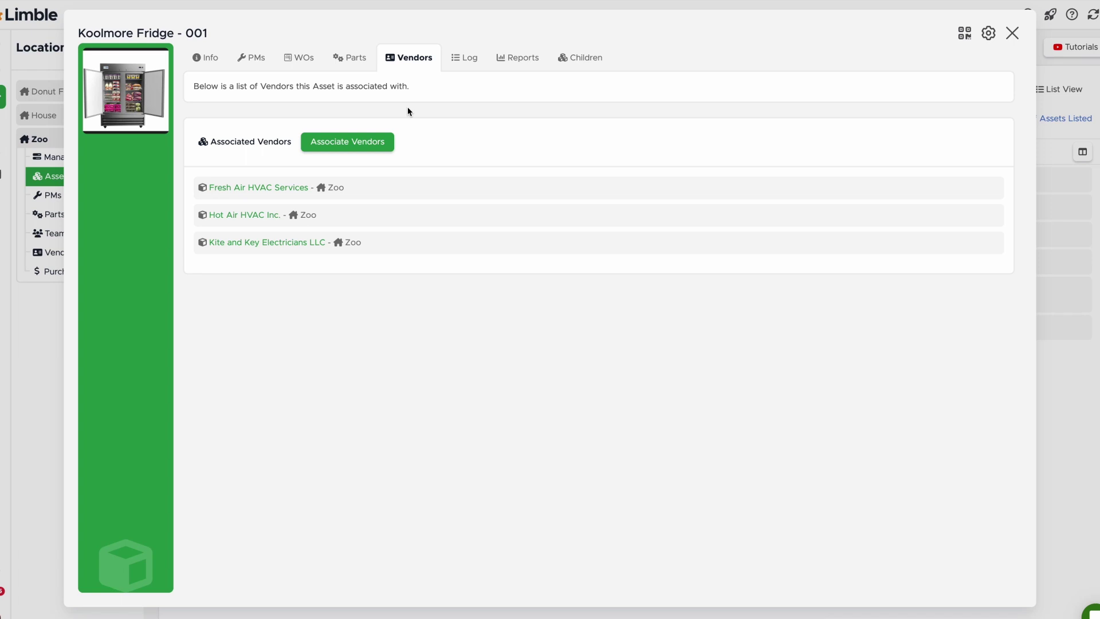
pyautogui.click(464, 58)
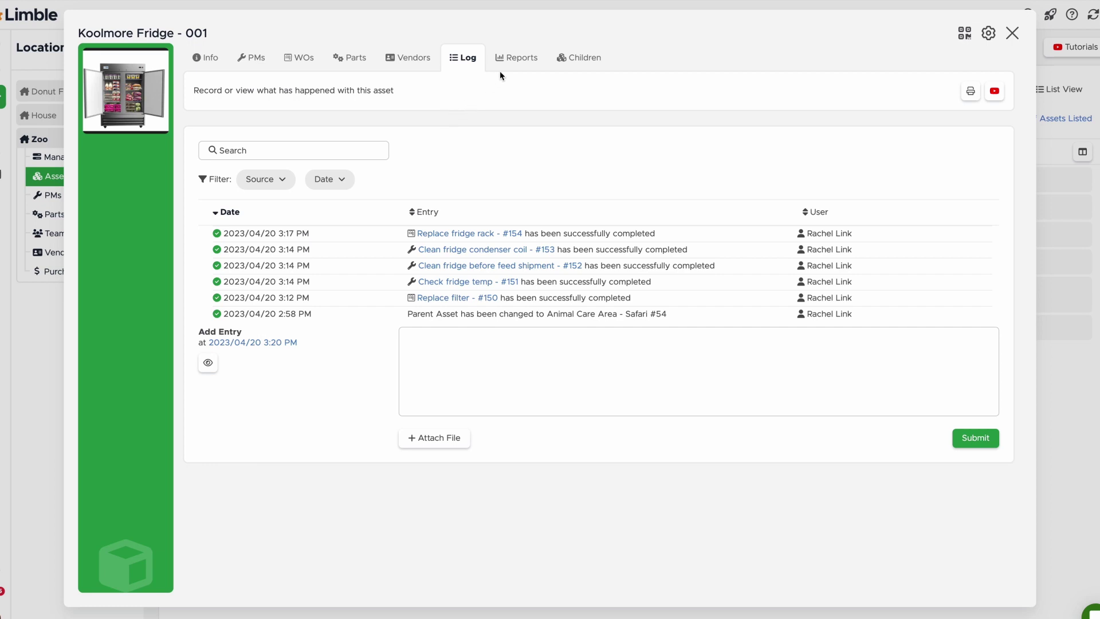
# Check the fridge's Reports, including the All Time range dropdown, then view its Children.
pyautogui.click(514, 61)
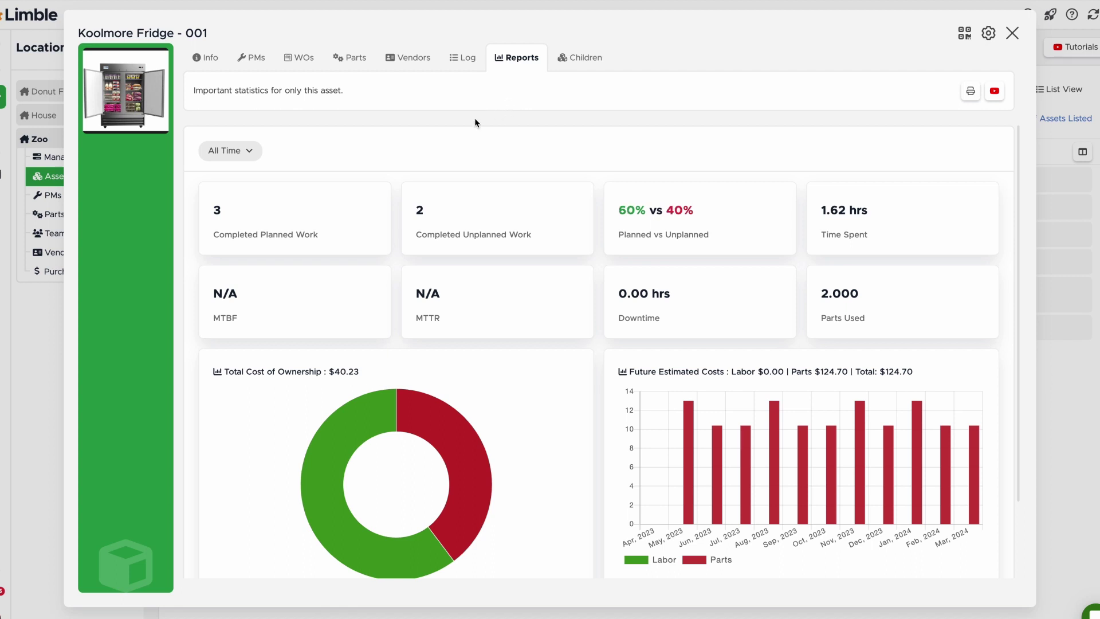
pyautogui.click(231, 154)
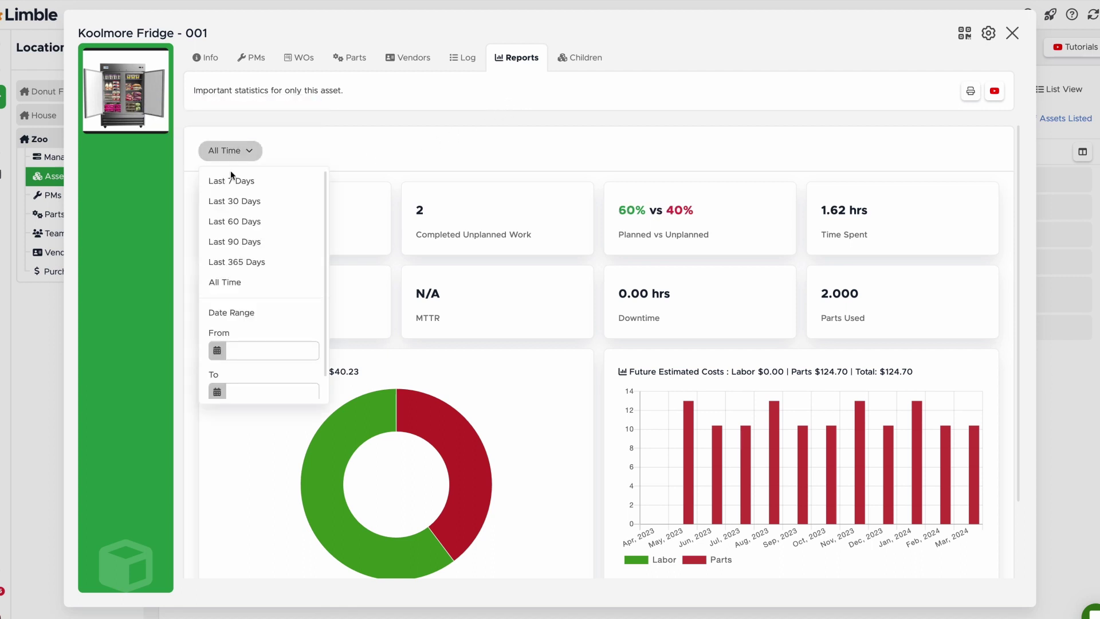
pyautogui.scroll(-1, 258, 352)
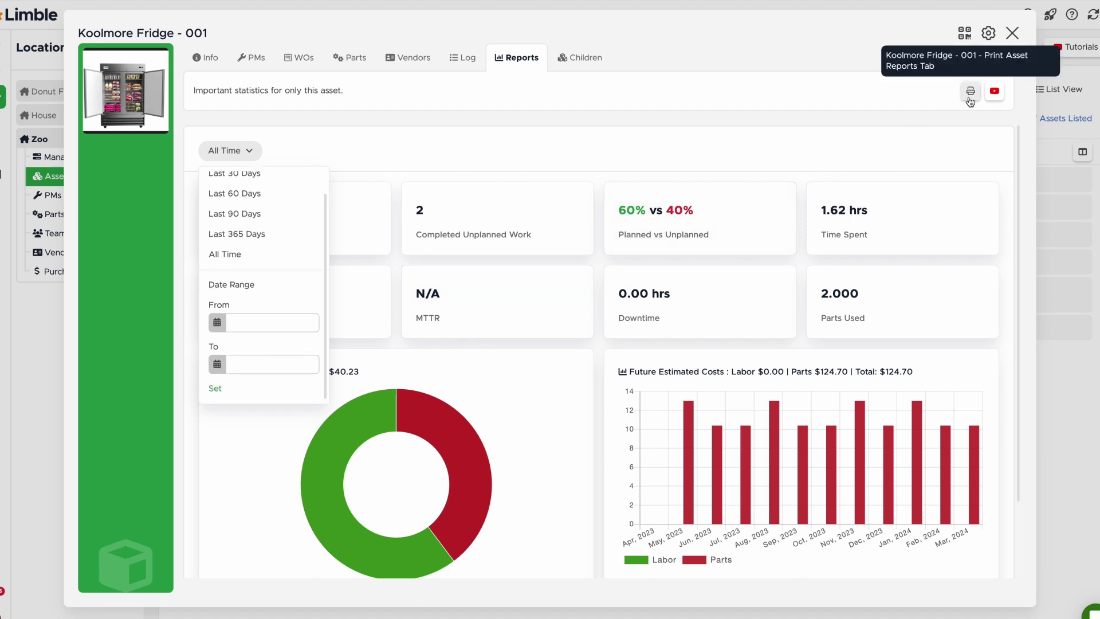
pyautogui.click(590, 60)
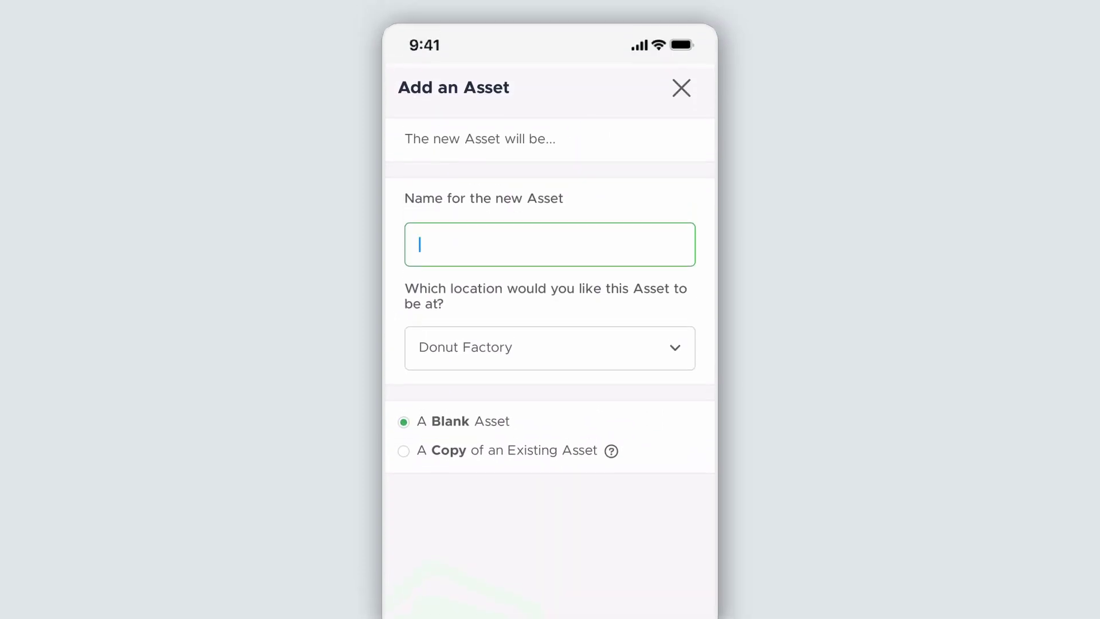
# Name the new blank asset Koolmore Freezer - 001 and set its location to Zoo.
pyautogui.write('Koolm')
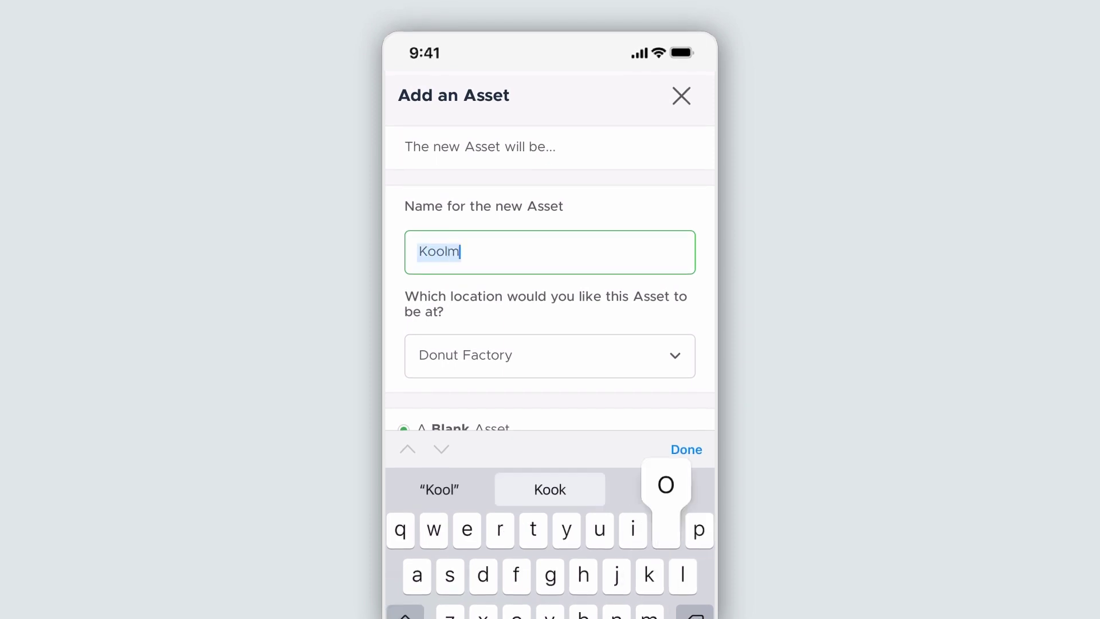
pyautogui.write('ore Fre')
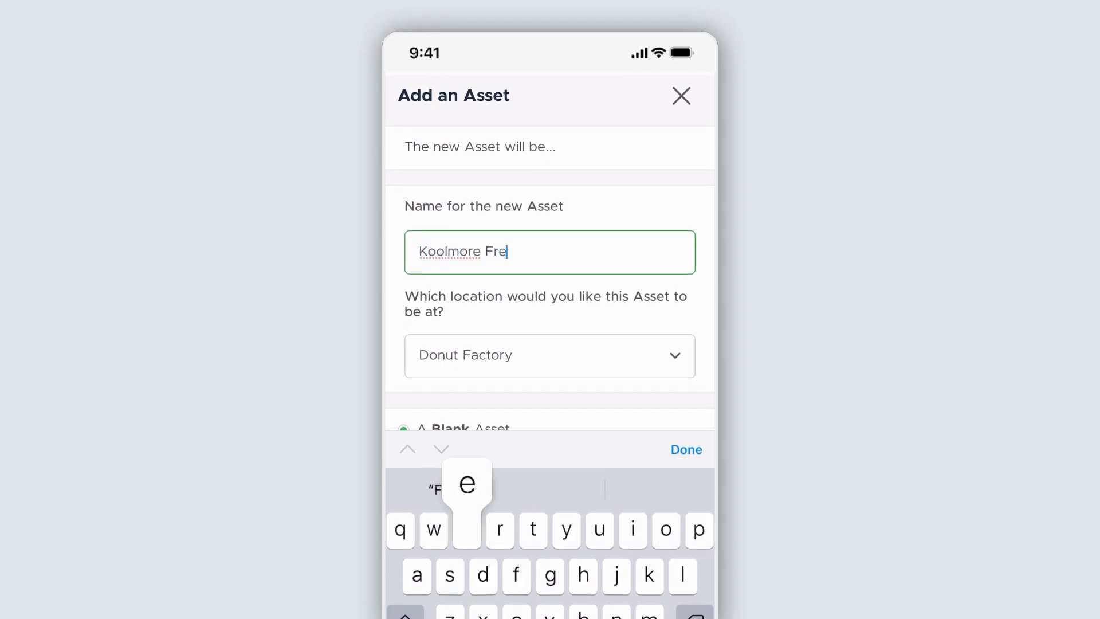
pyautogui.write('ezer - ')
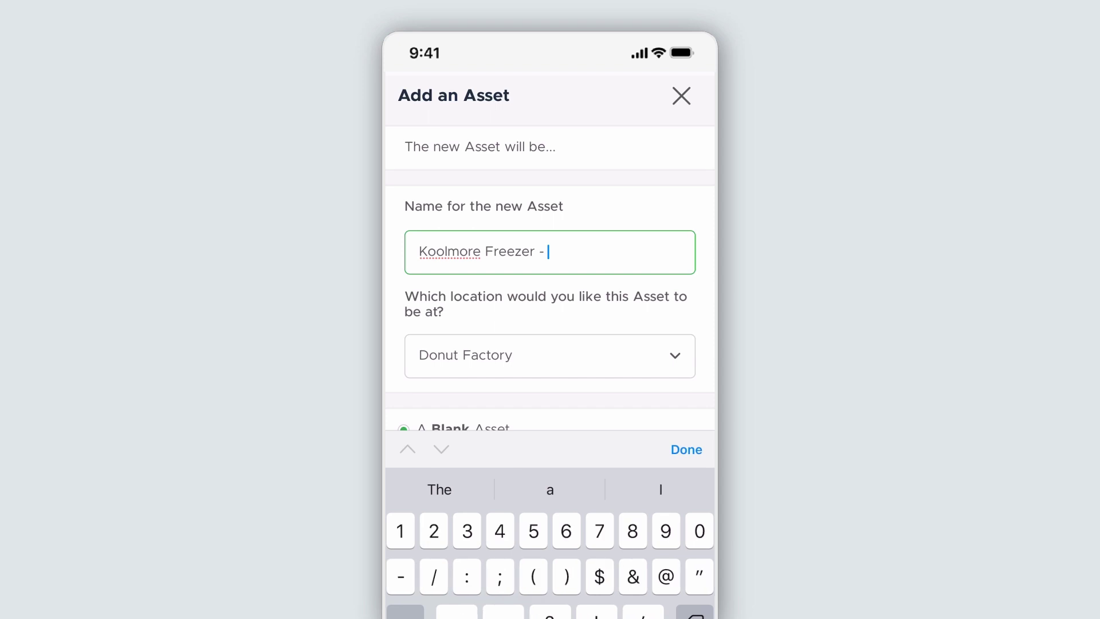
pyautogui.write('001')
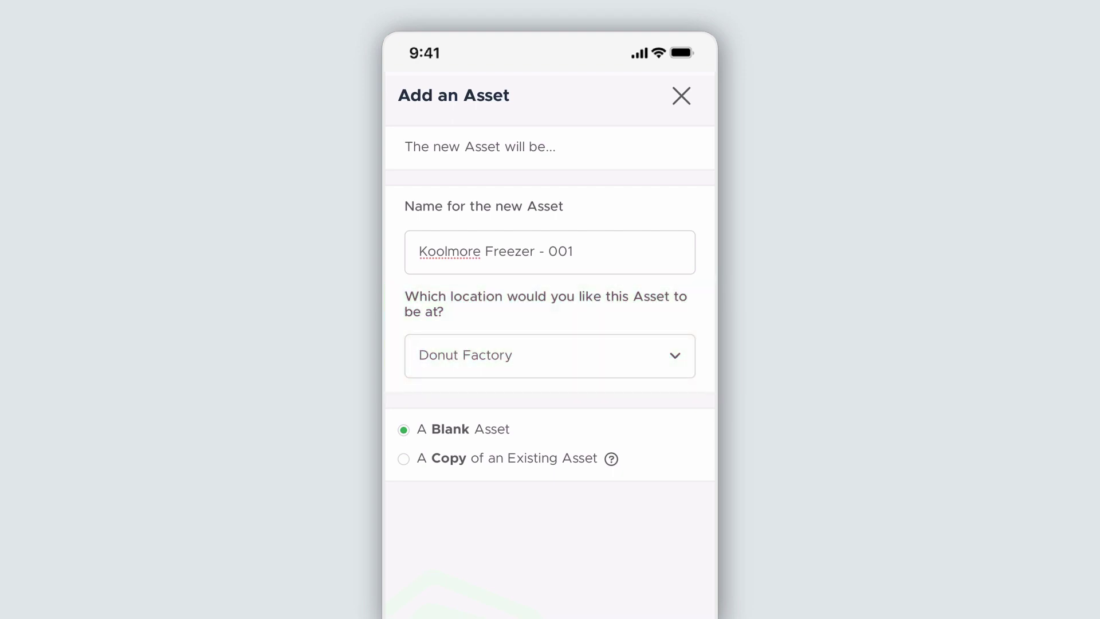
pyautogui.click(550, 356)
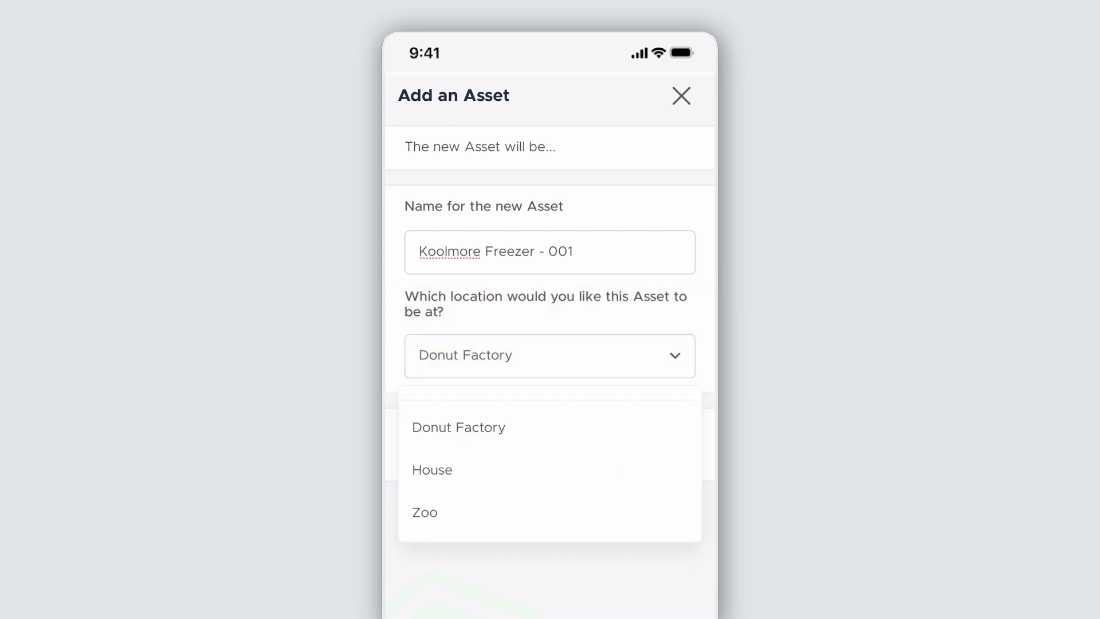
pyautogui.click(430, 511)
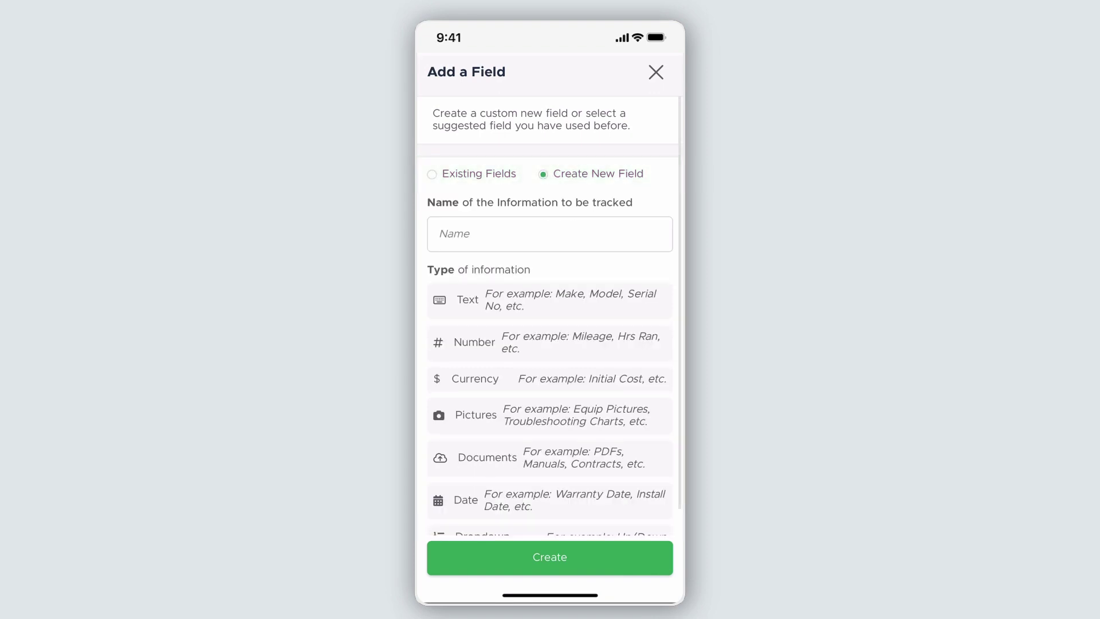
# Create a Text field named Serial Number on Koolmore Freezer - 001.
pyautogui.click(550, 234)
pyautogui.write('Serial ')
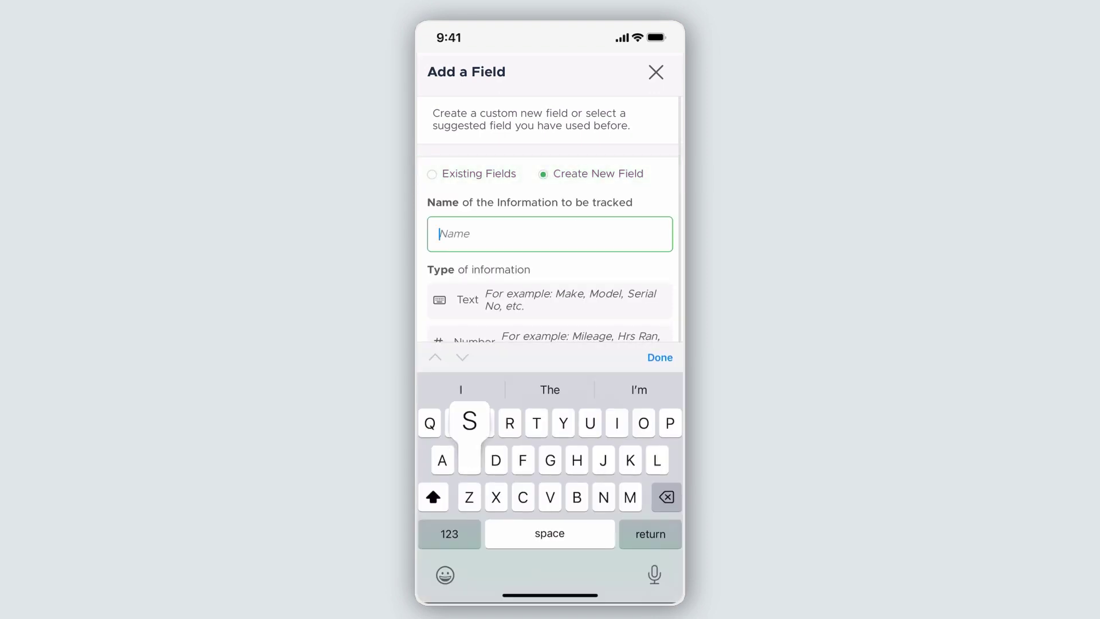
pyautogui.write('Number')
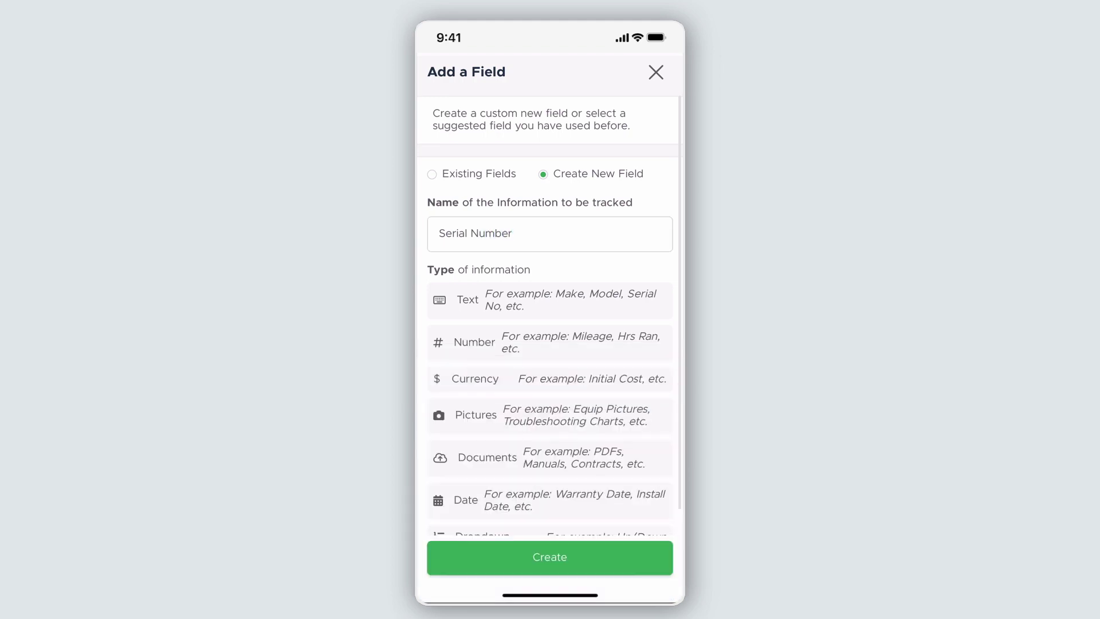
pyautogui.click(550, 300)
pyautogui.click(549, 557)
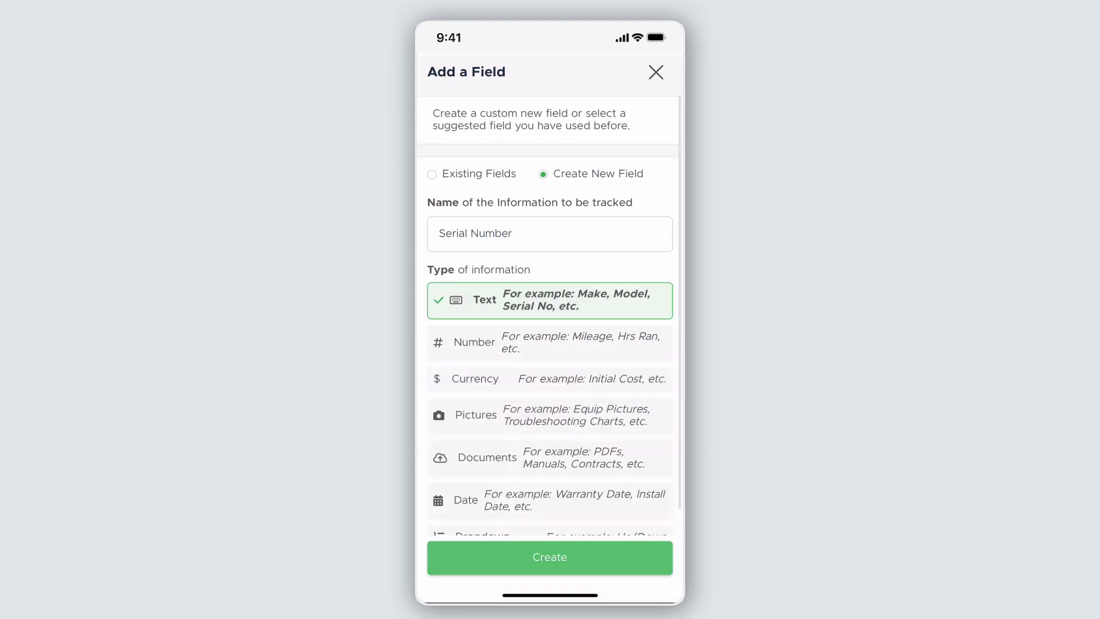
# Enter serial number 456824r56 in the new field and save the freezer asset.
pyautogui.click(549, 522)
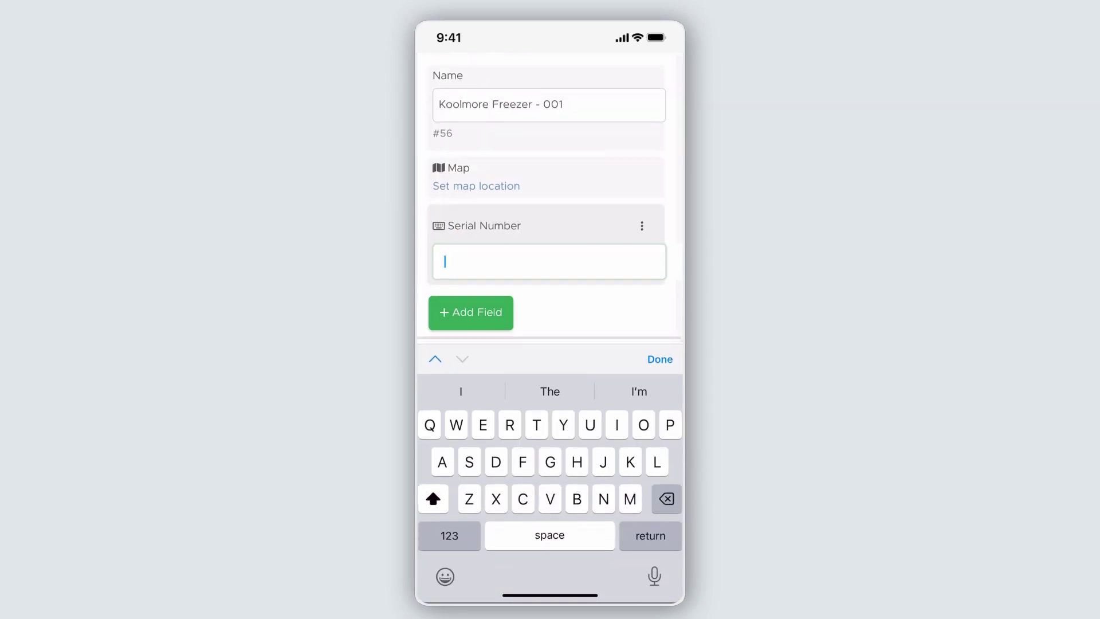
pyautogui.write('456824')
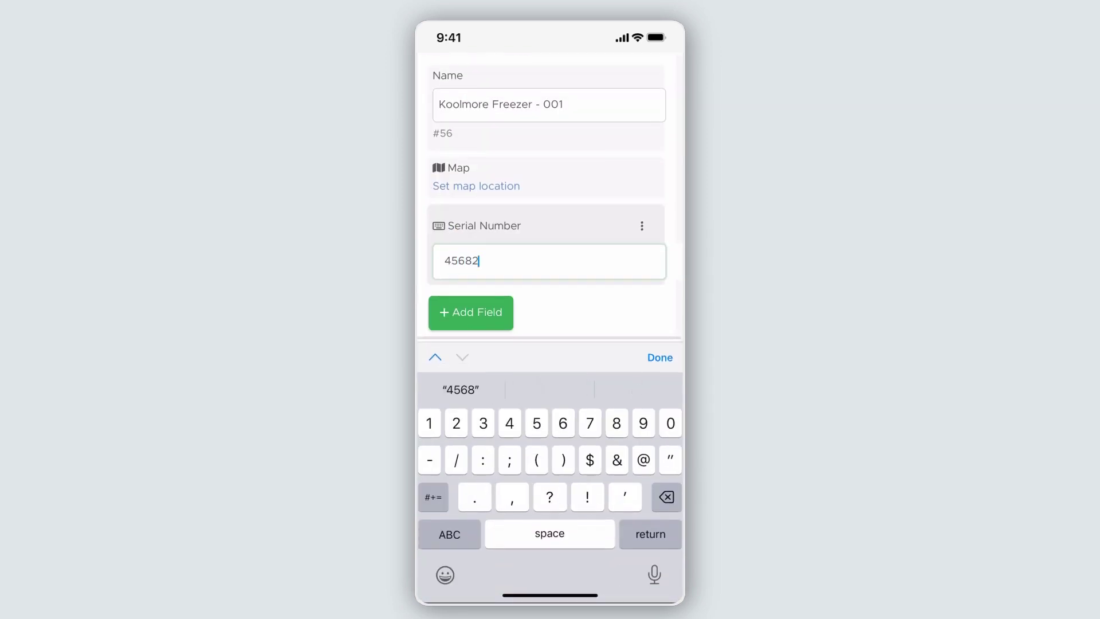
pyautogui.click(449, 534)
pyautogui.write('r')
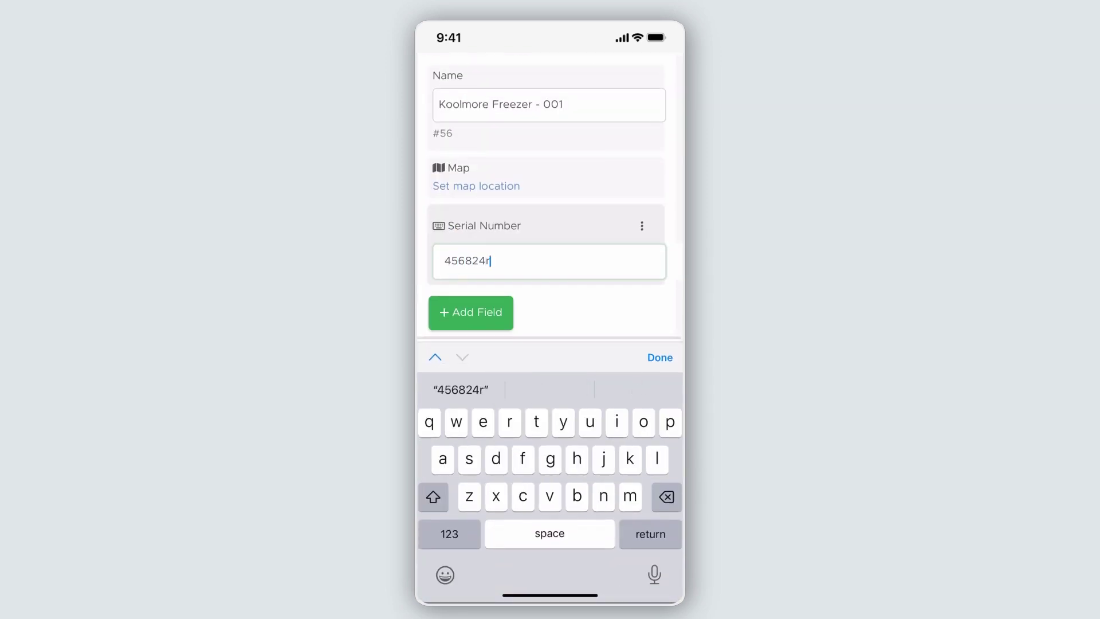
pyautogui.click(449, 534)
pyautogui.write('56')
pyautogui.click(449, 534)
pyautogui.click(659, 357)
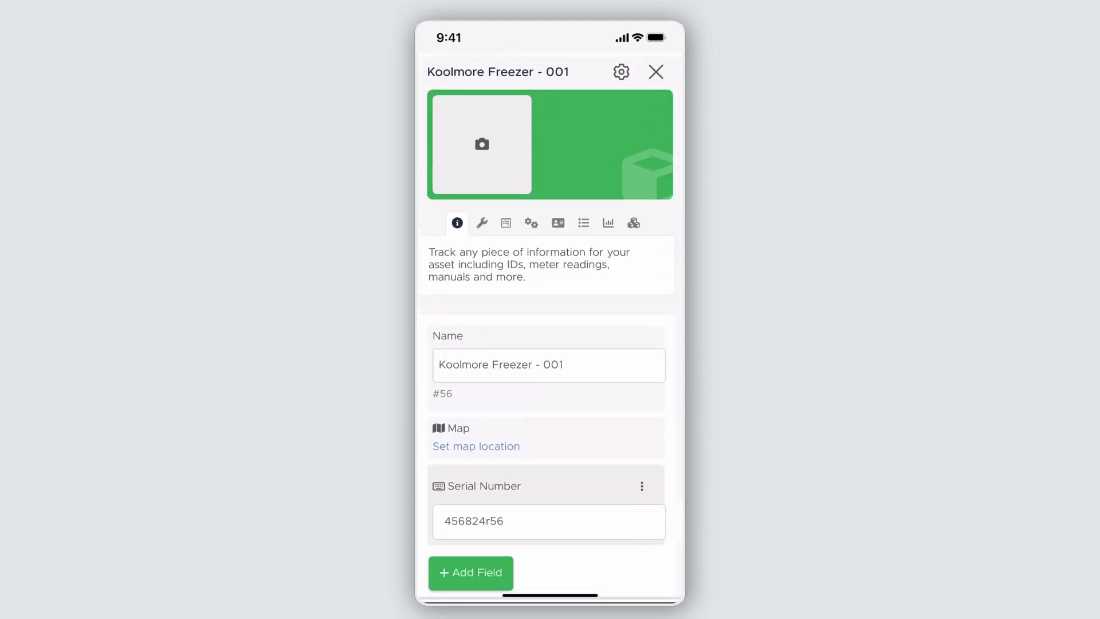
# In Look up an Asset, expand Zoo and select Koolmore Freezer - 001.
pyautogui.click(656, 71)
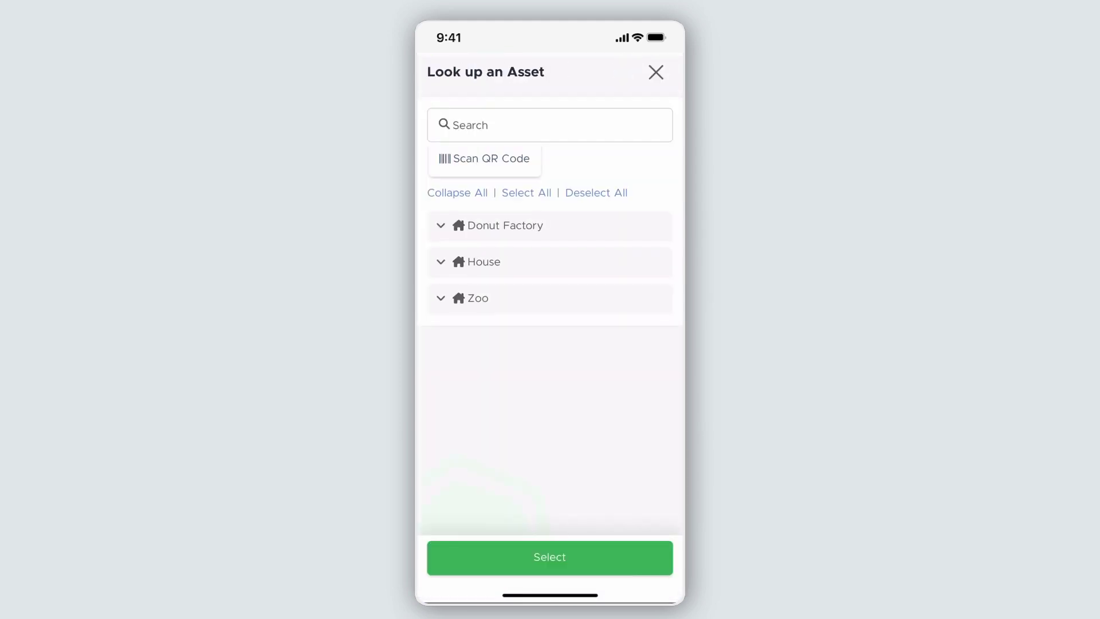
pyautogui.click(442, 299)
pyautogui.scroll(-2, 549, 367)
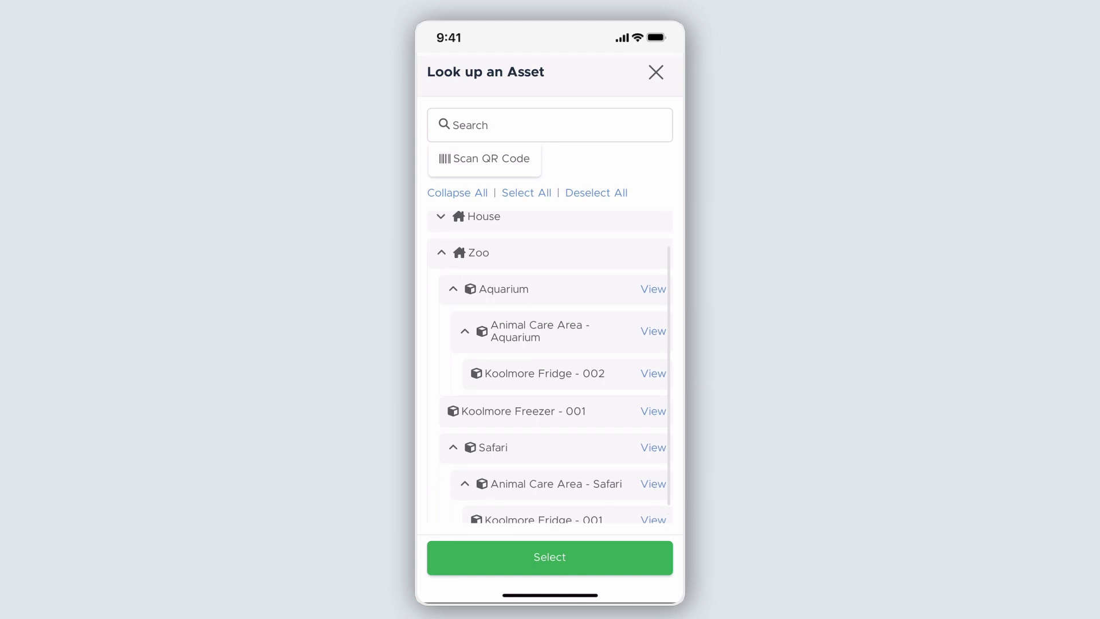
pyautogui.click(516, 390)
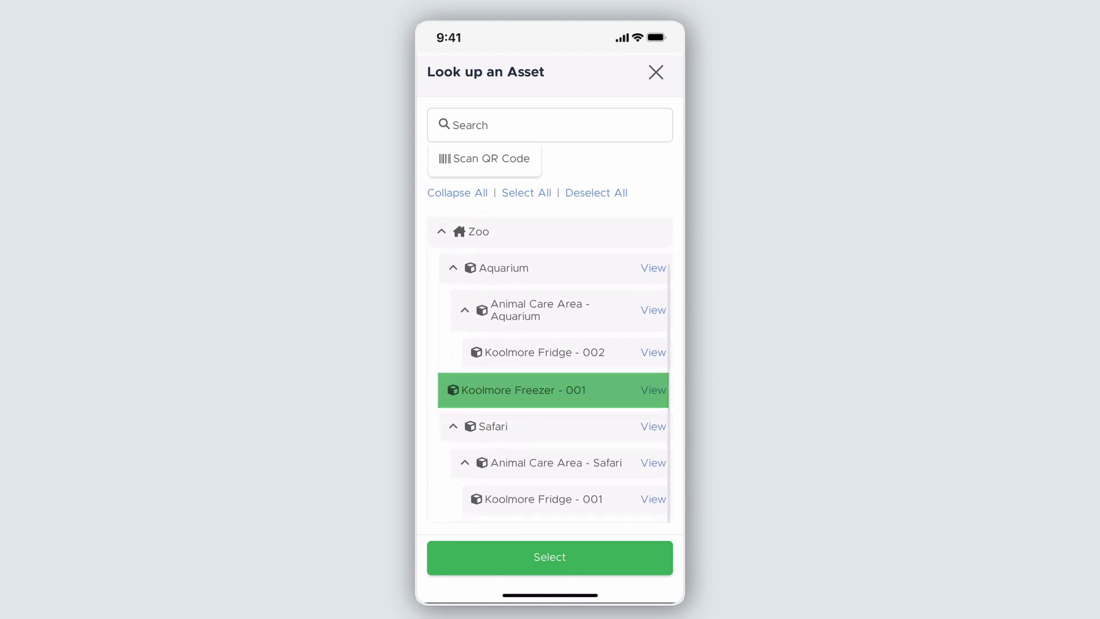